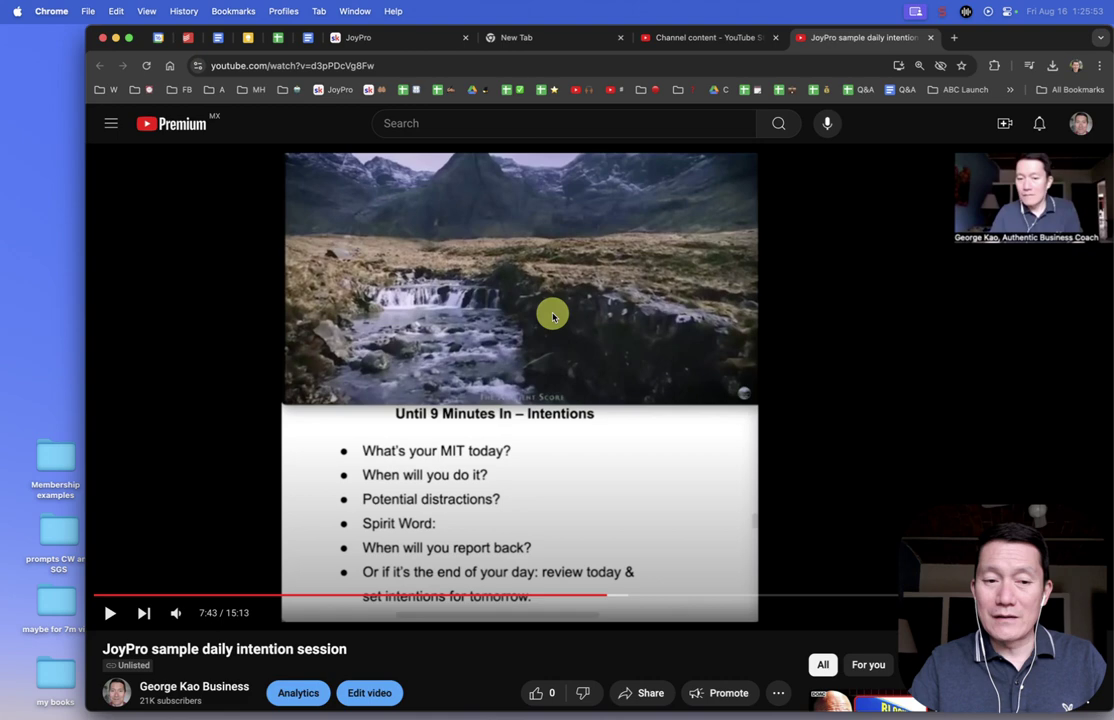
Play a short excerpt of the JoyPro sample daily intention session video and pause the screen recording.
{"action": "left_click", "coordinate": [111, 613]}
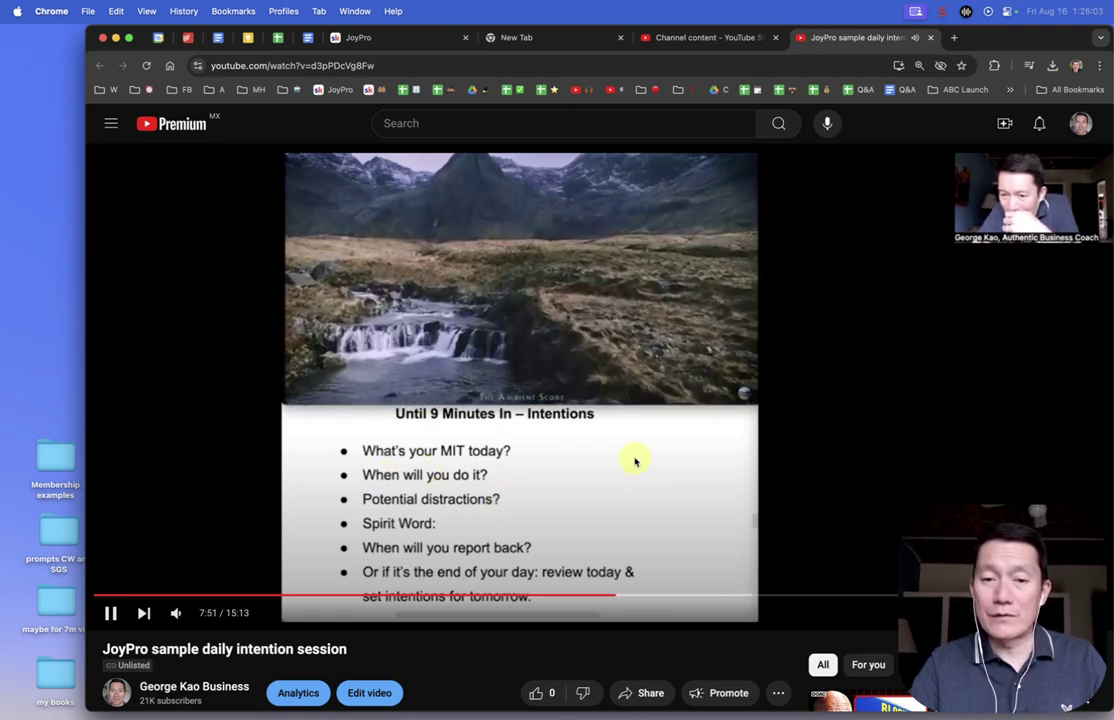
{"action": "left_click", "coordinate": [608, 316]}
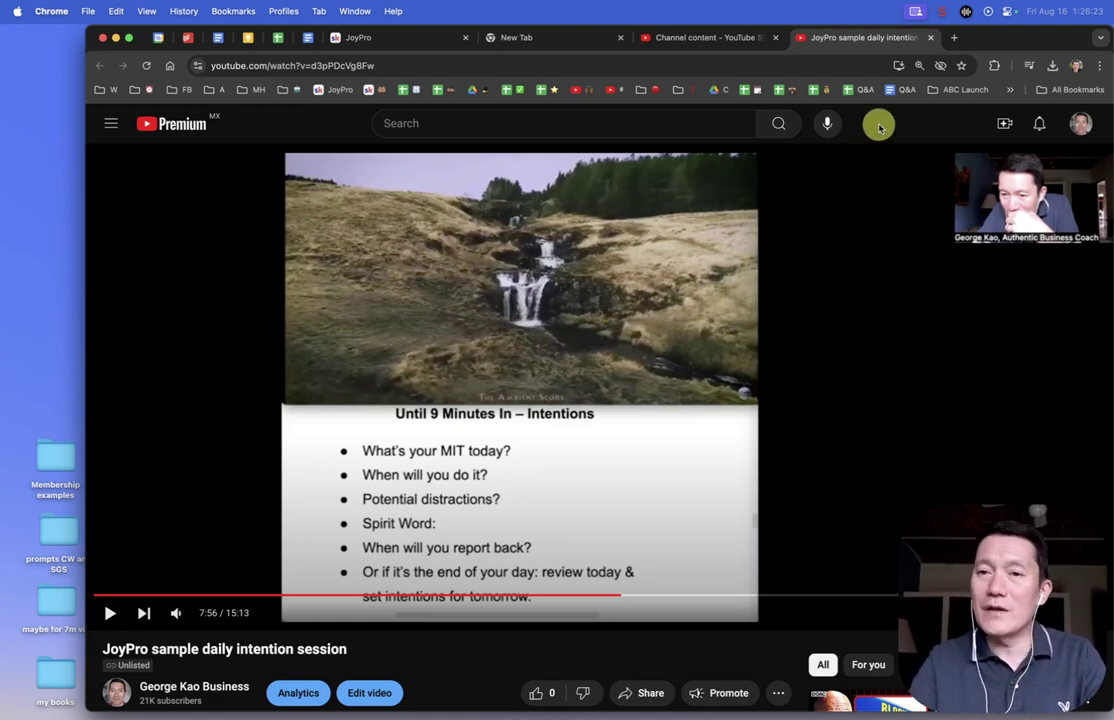
{"action": "left_click", "coordinate": [942, 12]}
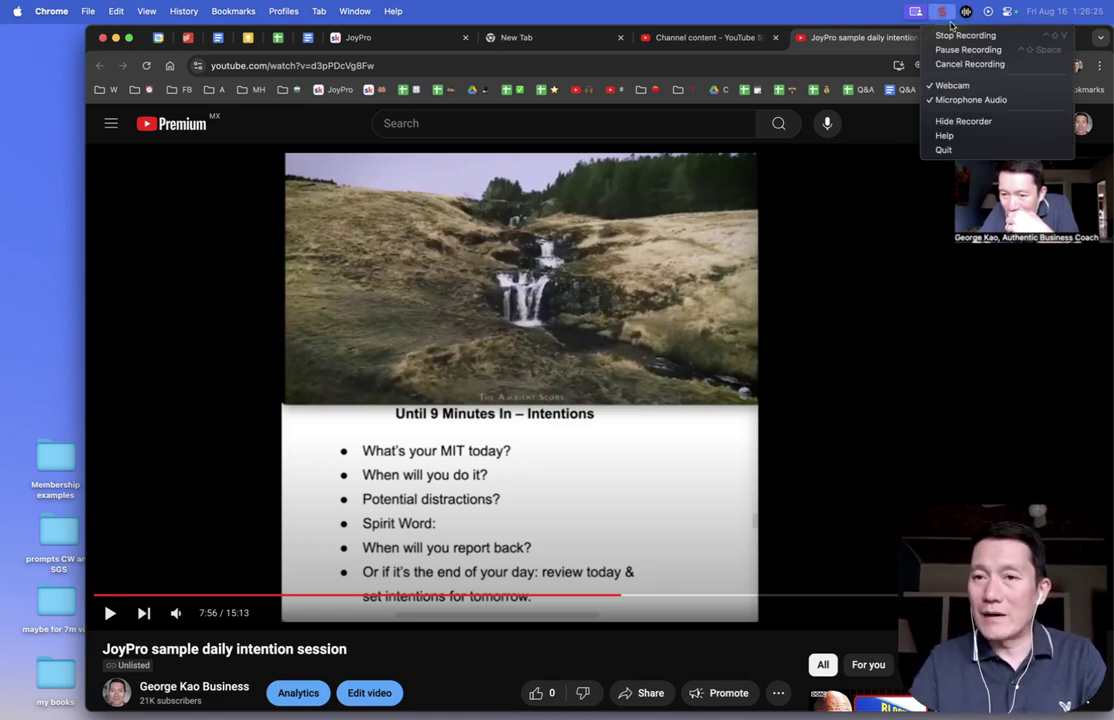
{"action": "left_click", "coordinate": [968, 49]}
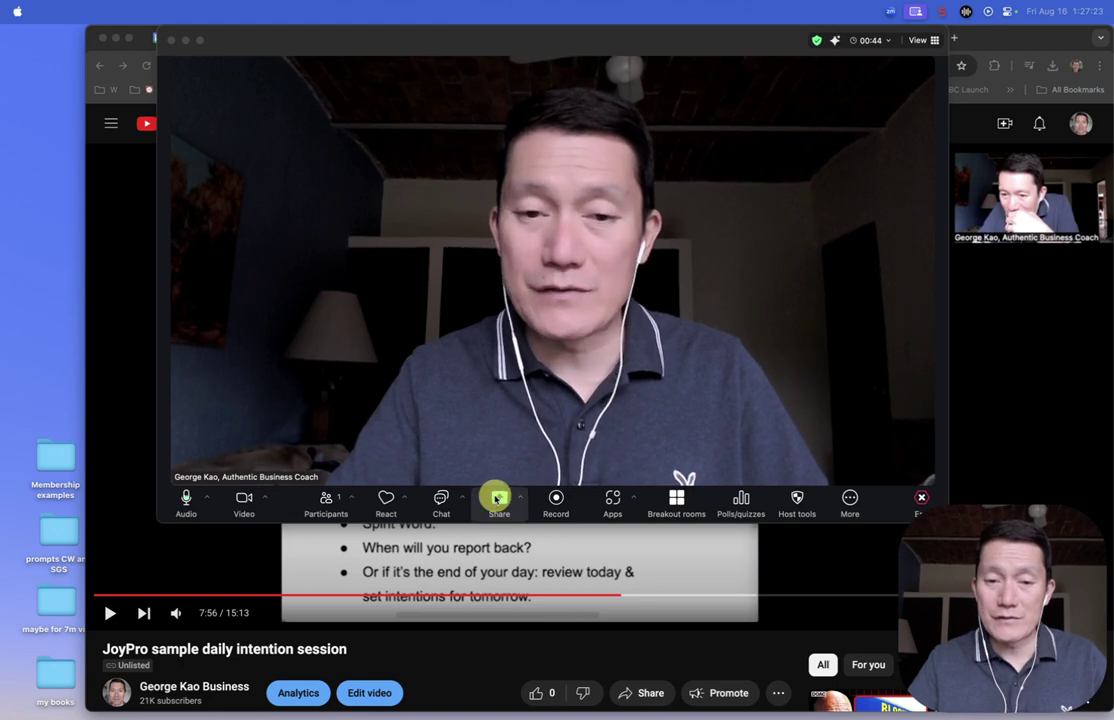
Start sharing a portion of the screen in the Zoom meeting.
{"action": "left_click", "coordinate": [497, 497]}
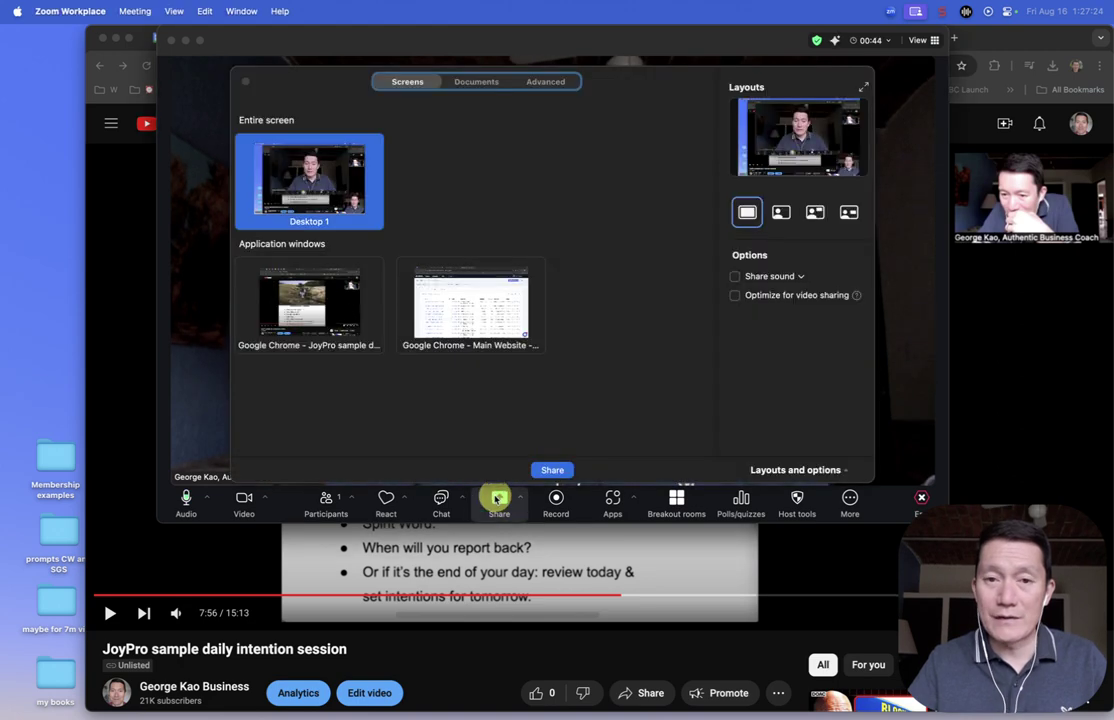
{"action": "left_click", "coordinate": [548, 82]}
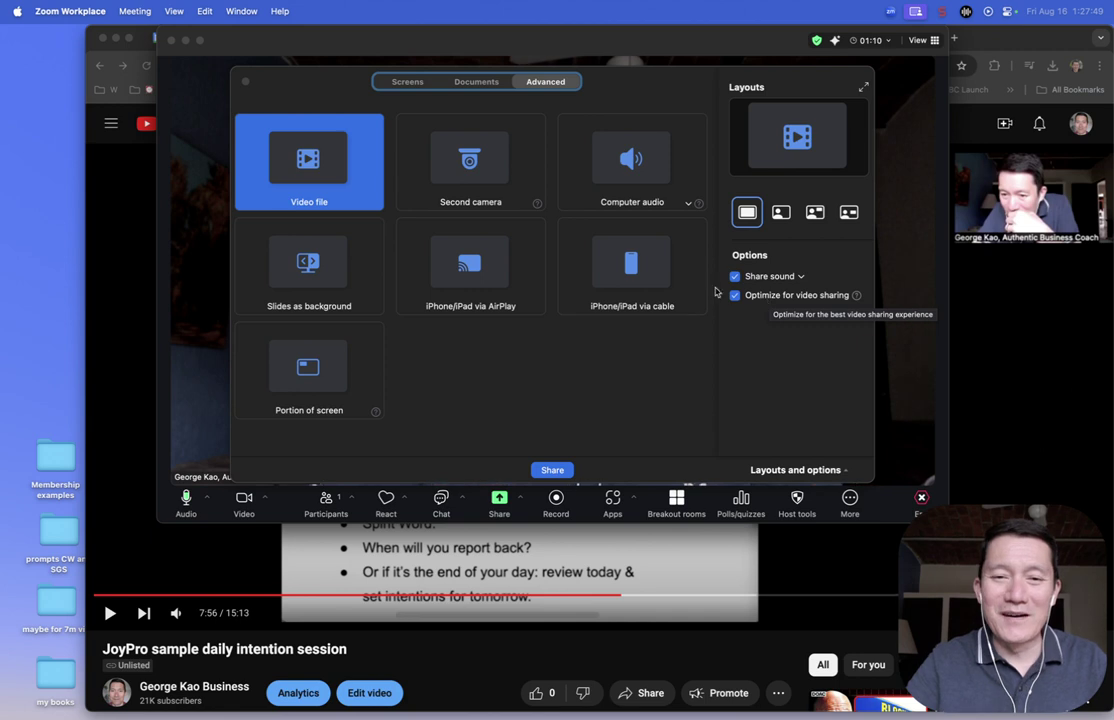
{"action": "left_click", "coordinate": [305, 367]}
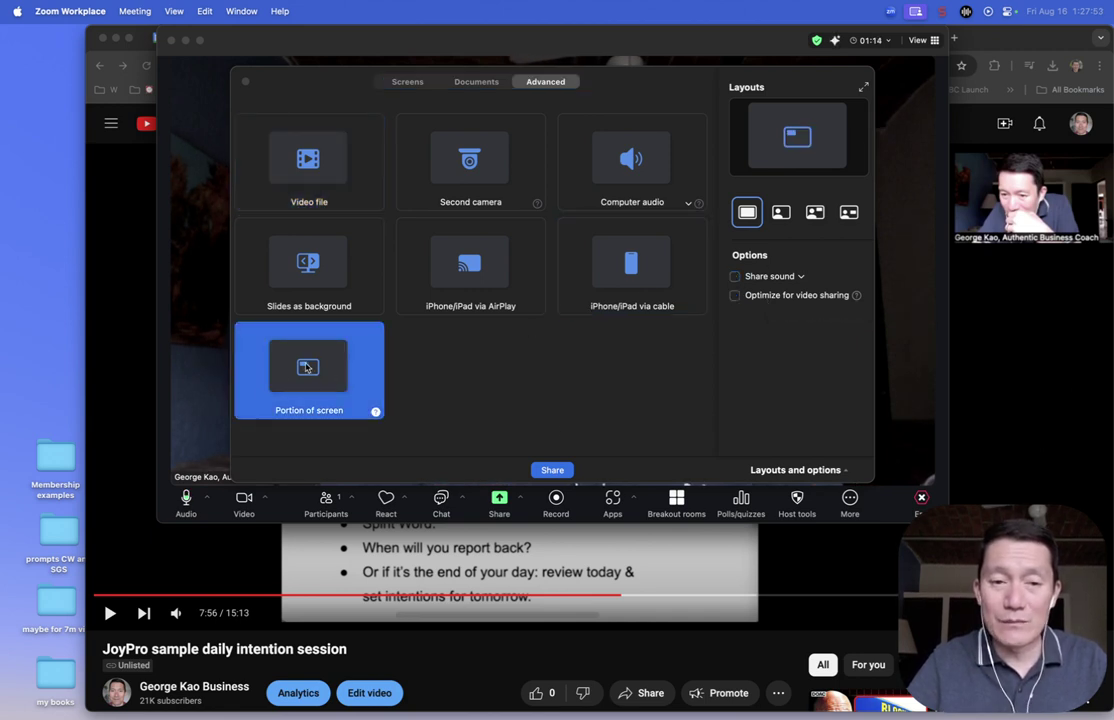
{"action": "left_click", "coordinate": [552, 470]}
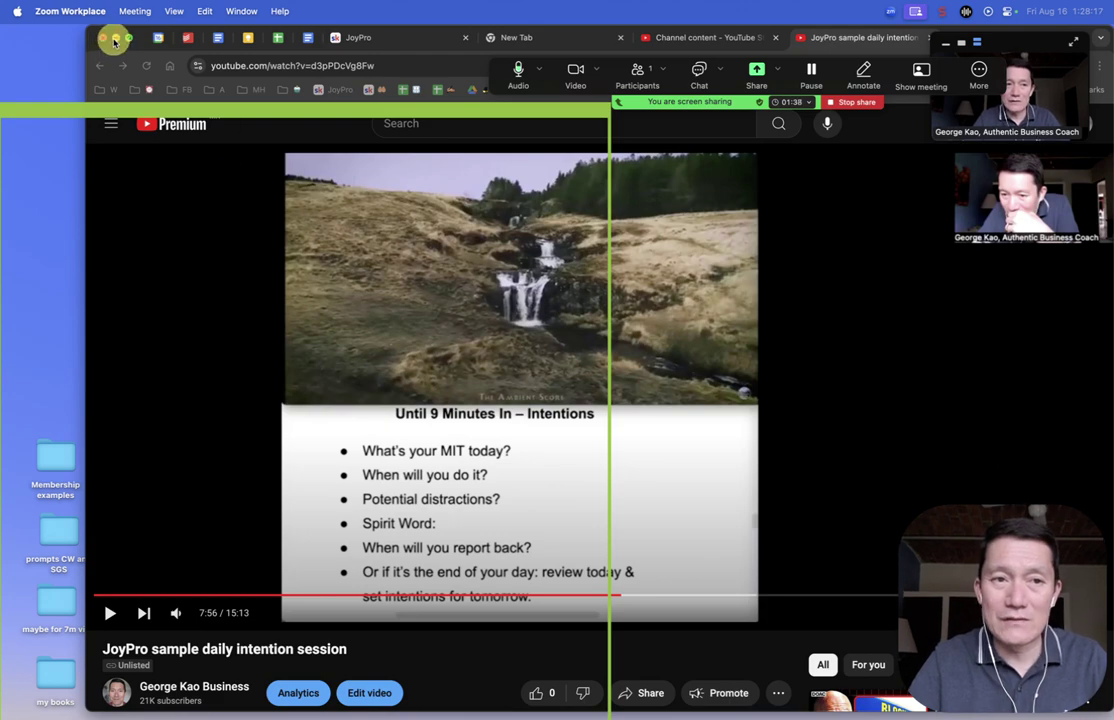
Minimize the JoyPro sample session window and restore the window with the Braveheart YouTube video.
{"action": "left_click", "coordinate": [116, 39]}
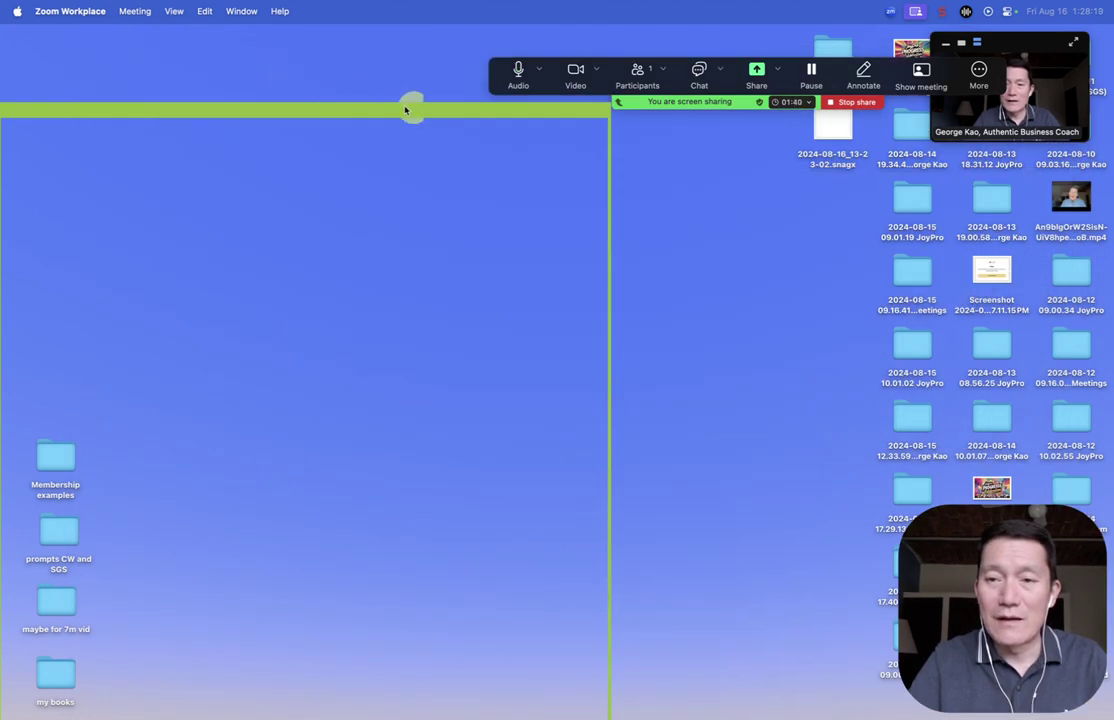
{"action": "mouse_move", "coordinate": [427, 705]}
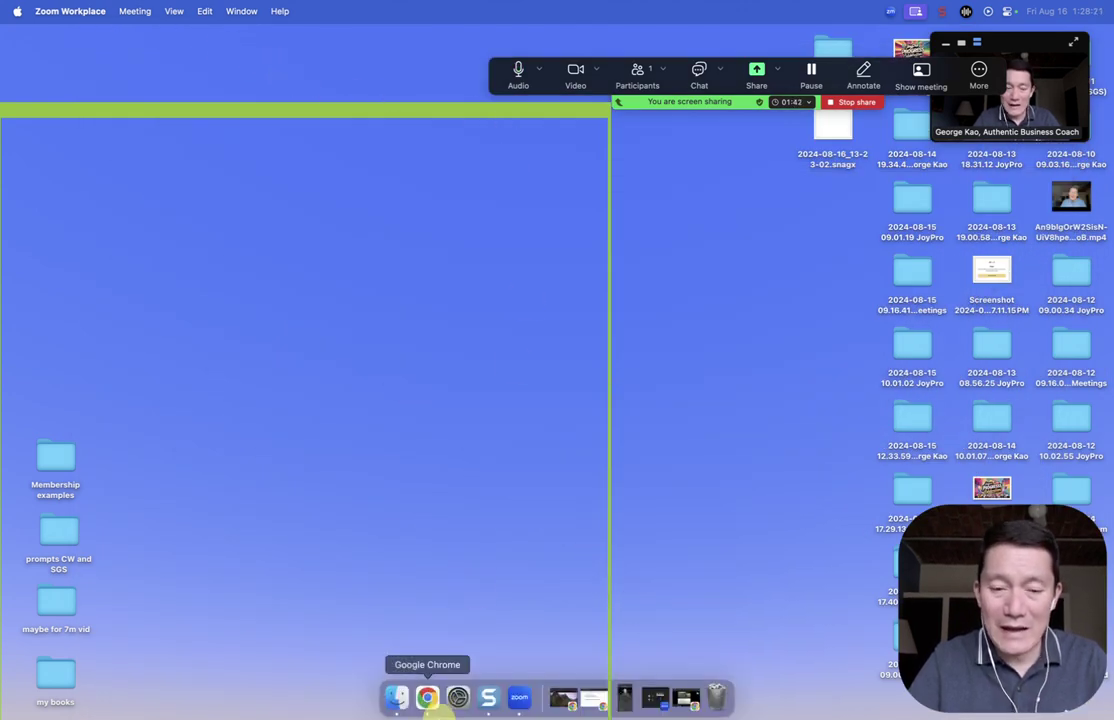
{"action": "left_click", "coordinate": [566, 702]}
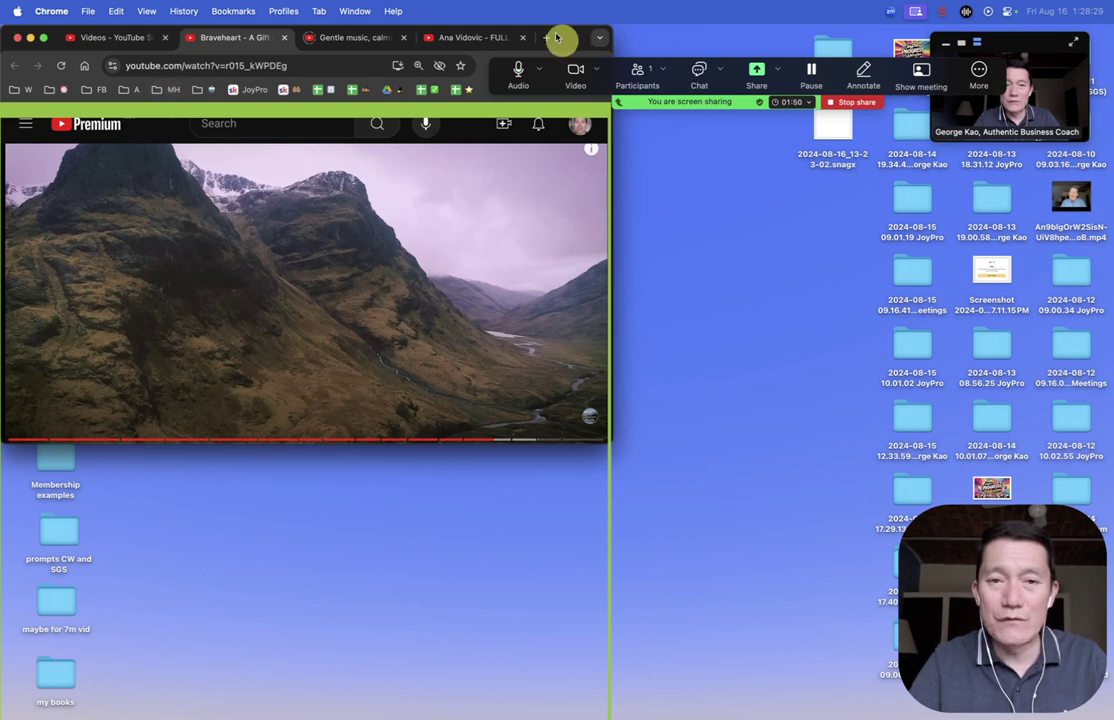
Play the Braveheart video for a moment and pause it.
{"action": "left_click", "coordinate": [309, 290]}
{"action": "left_click", "coordinate": [276, 297]}
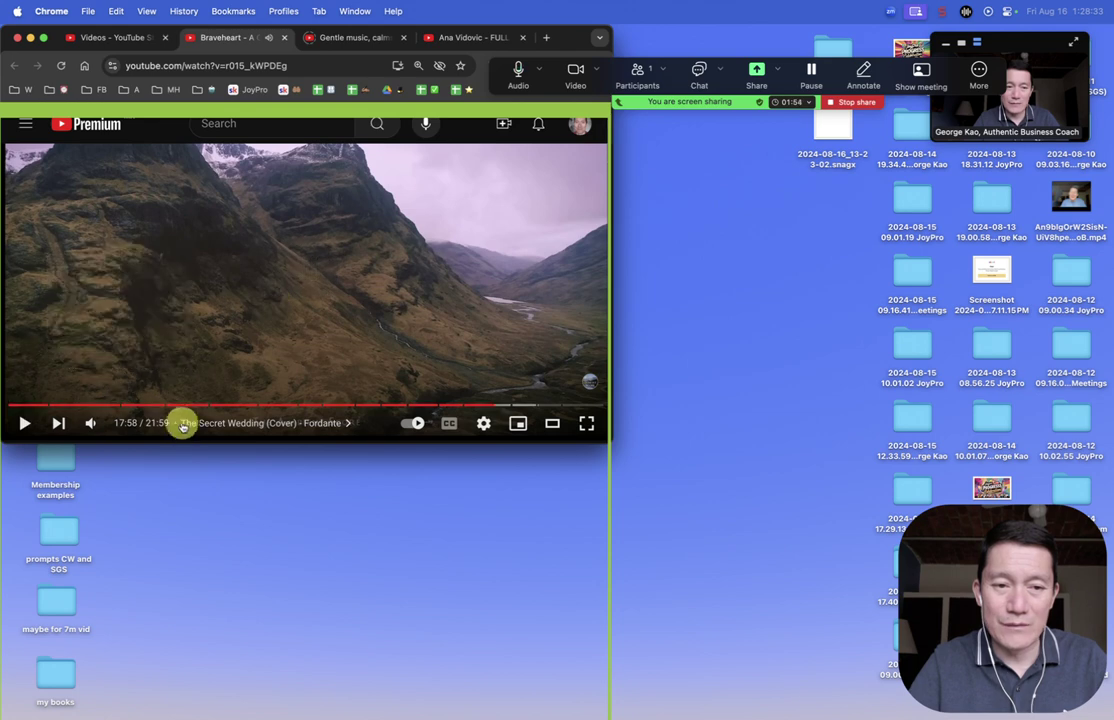
{"action": "left_click", "coordinate": [276, 346]}
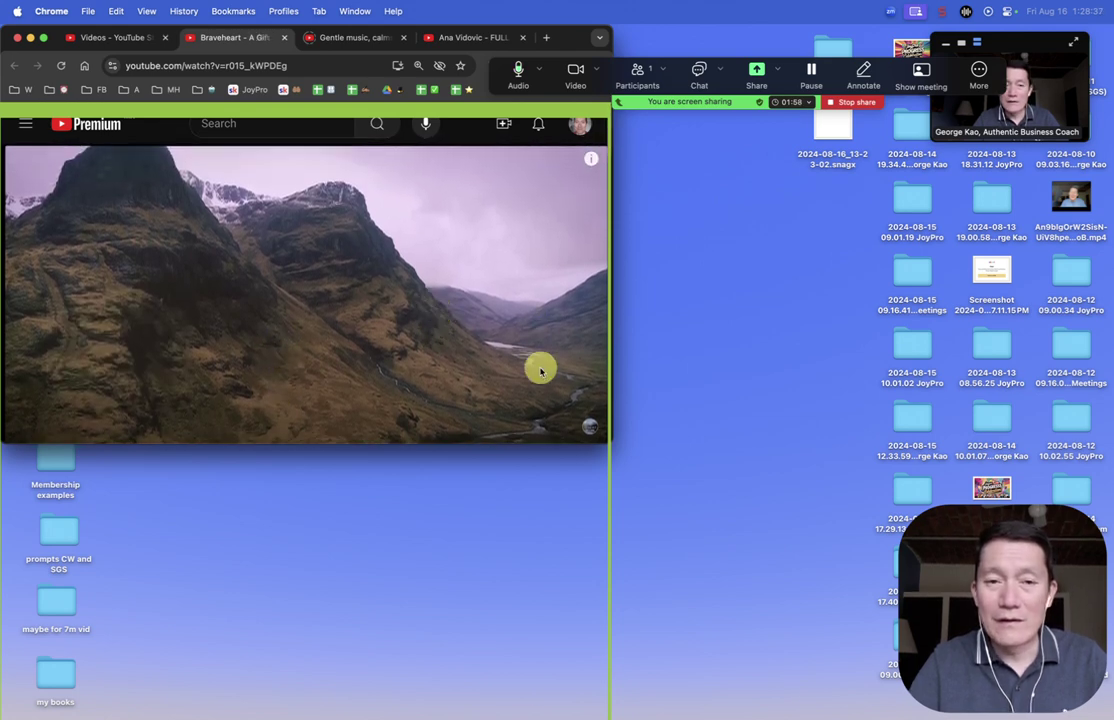
Restore the SESSION INTRO Google Docs window, shift it slightly down, and bring the Braveheart video window in front of it.
{"action": "mouse_move", "coordinate": [609, 700]}
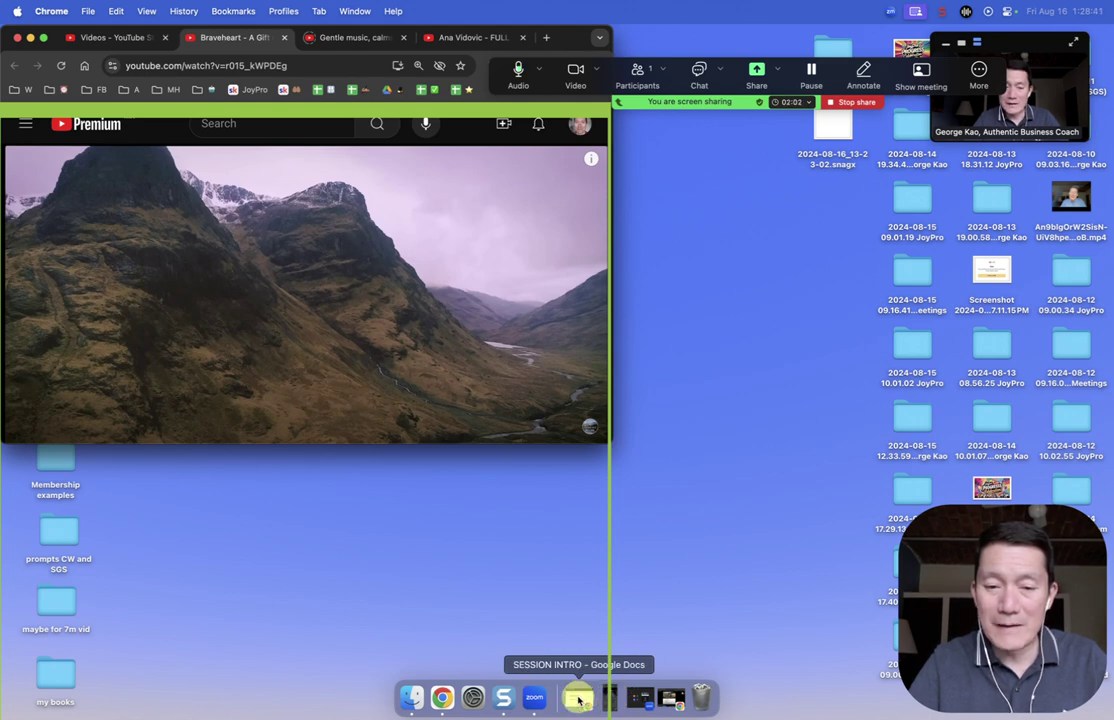
{"action": "left_click", "coordinate": [578, 700]}
{"action": "scroll", "coordinate": [442, 586], "scroll_direction": "up", "scroll_amount": 3}
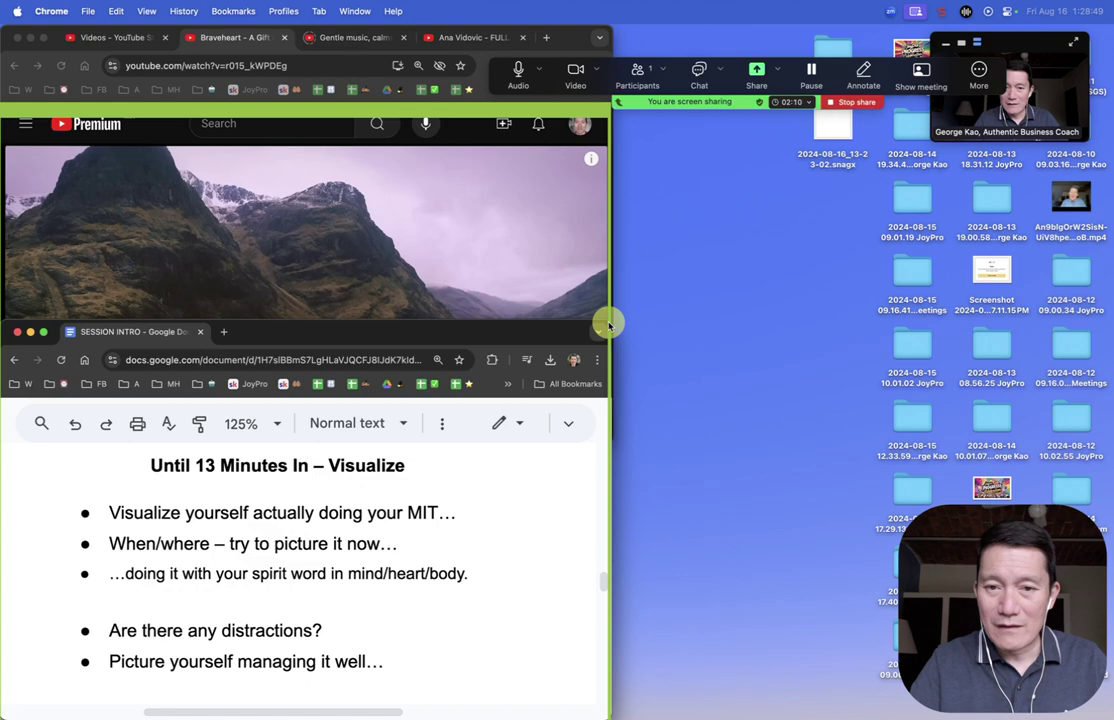
{"action": "mouse_move", "coordinate": [607, 322]}
{"action": "left_mouse_down"}
{"action": "mouse_move", "coordinate": [609, 130]}
{"action": "mouse_move", "coordinate": [895, 106]}
{"action": "mouse_move", "coordinate": [980, 27]}
{"action": "mouse_move", "coordinate": [637, 187]}
{"action": "mouse_move", "coordinate": [595, 272]}
{"action": "mouse_move", "coordinate": [607, 418]}
{"action": "mouse_move", "coordinate": [599, 328]}
{"action": "mouse_move", "coordinate": [606, 337]}
{"action": "left_mouse_up"}
{"action": "left_click", "coordinate": [476, 248]}
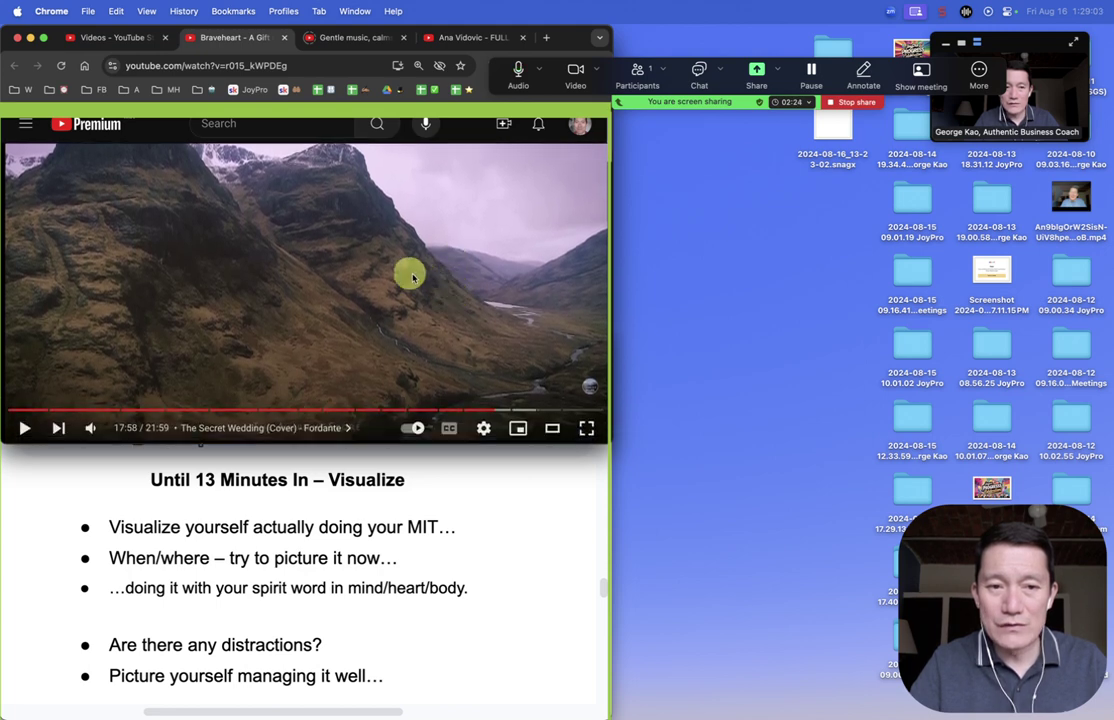
Resume playback of the Braveheart video inside the shared area.
{"action": "left_click", "coordinate": [410, 273]}
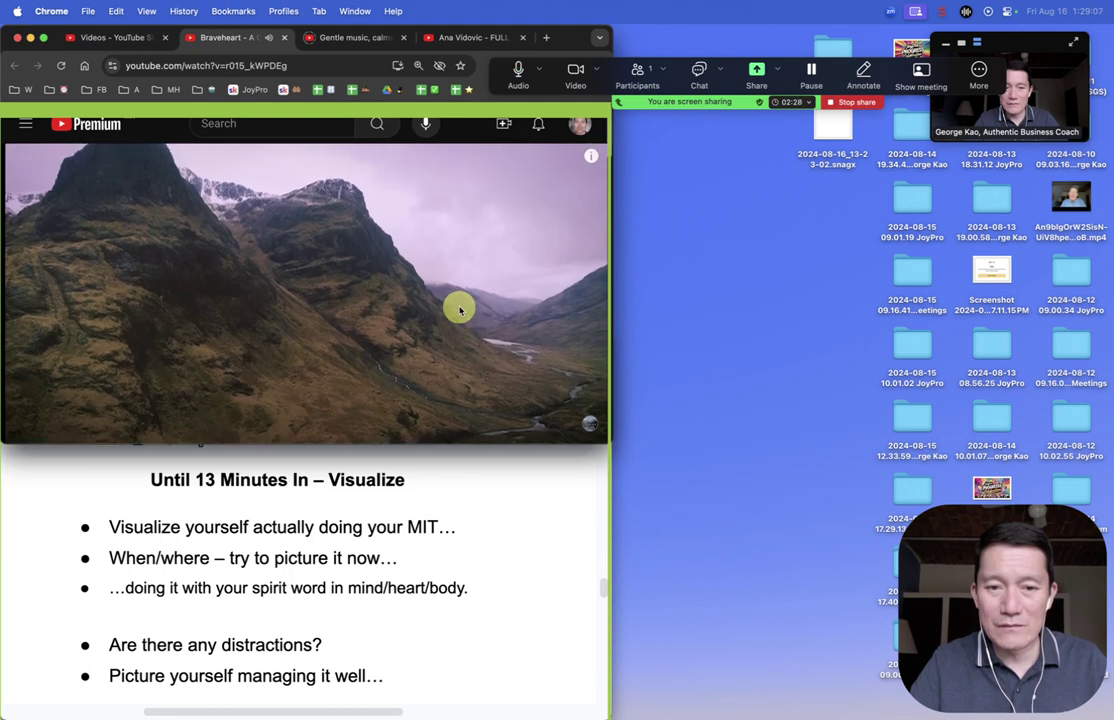
{"action": "right_click", "coordinate": [460, 311]}
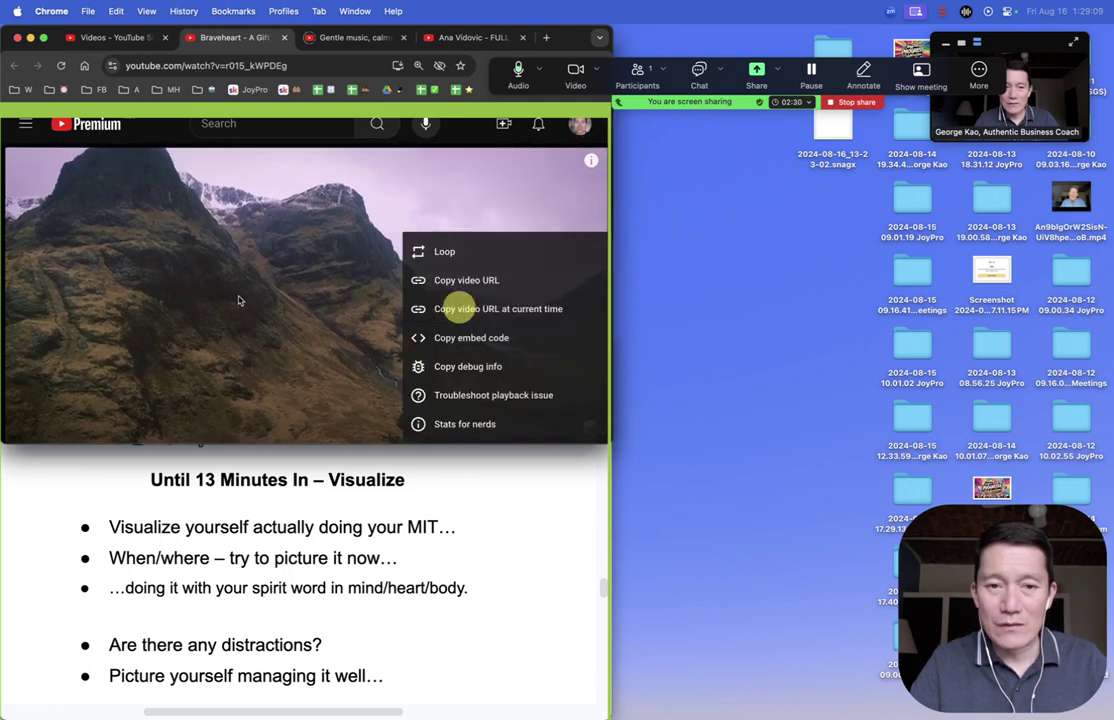
{"action": "left_click", "coordinate": [323, 204]}
{"action": "left_click", "coordinate": [398, 229]}
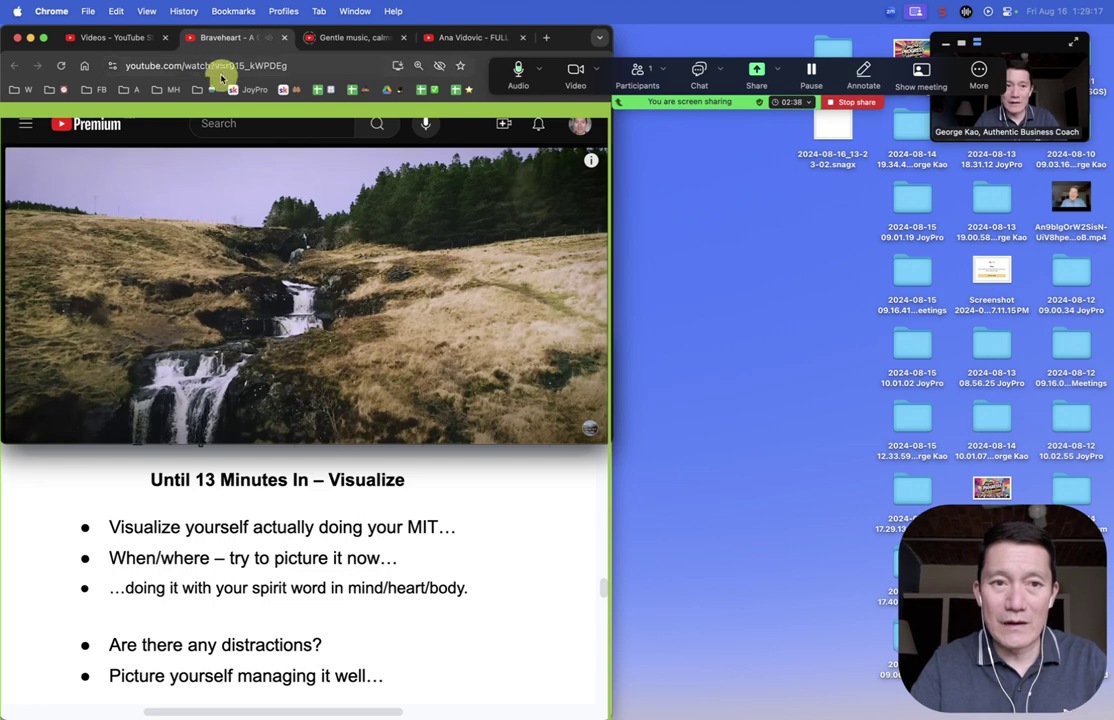
Hide the Chrome bookmarks bar and lower the Braveheart video's volume.
{"action": "scroll", "coordinate": [371, 104], "scroll_direction": "down", "scroll_amount": 1}
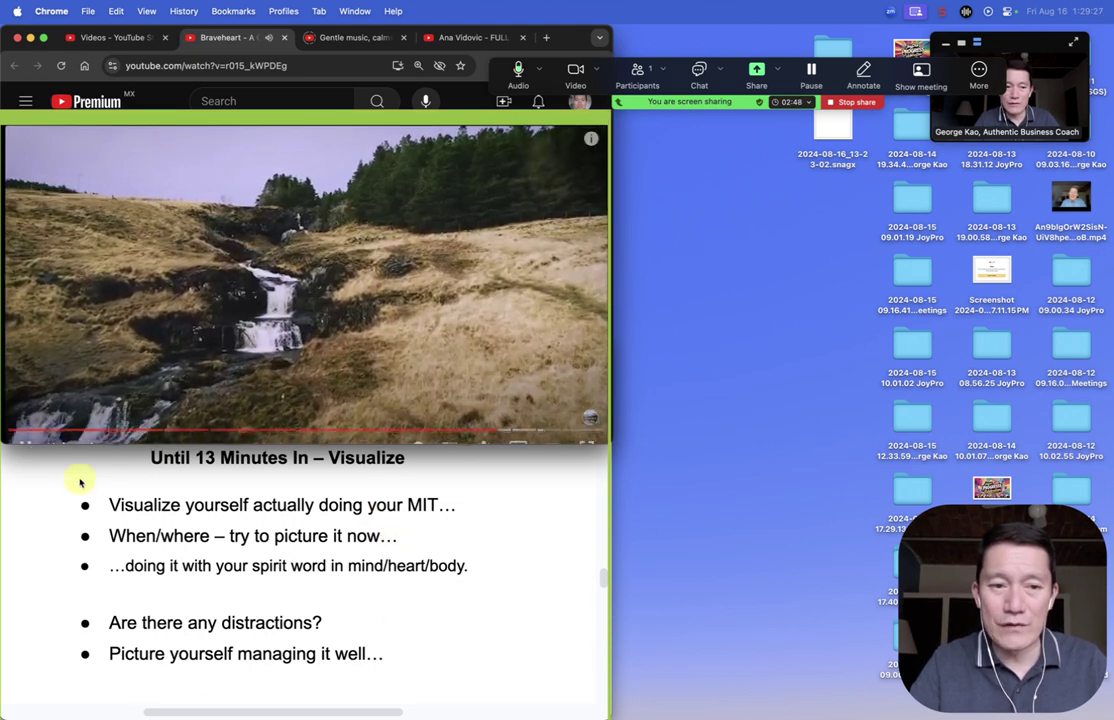
{"action": "left_click_drag", "start_coordinate": [335, 432], "coordinate": [415, 515]}
{"action": "left_click", "coordinate": [398, 211]}
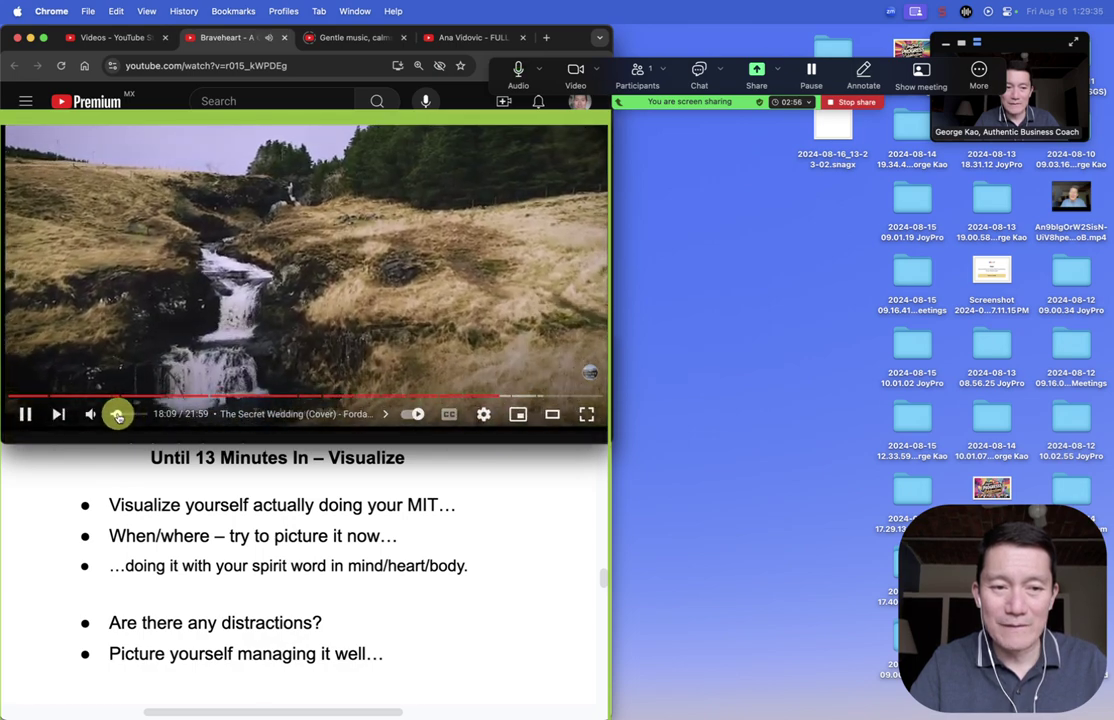
{"action": "left_click", "coordinate": [113, 415]}
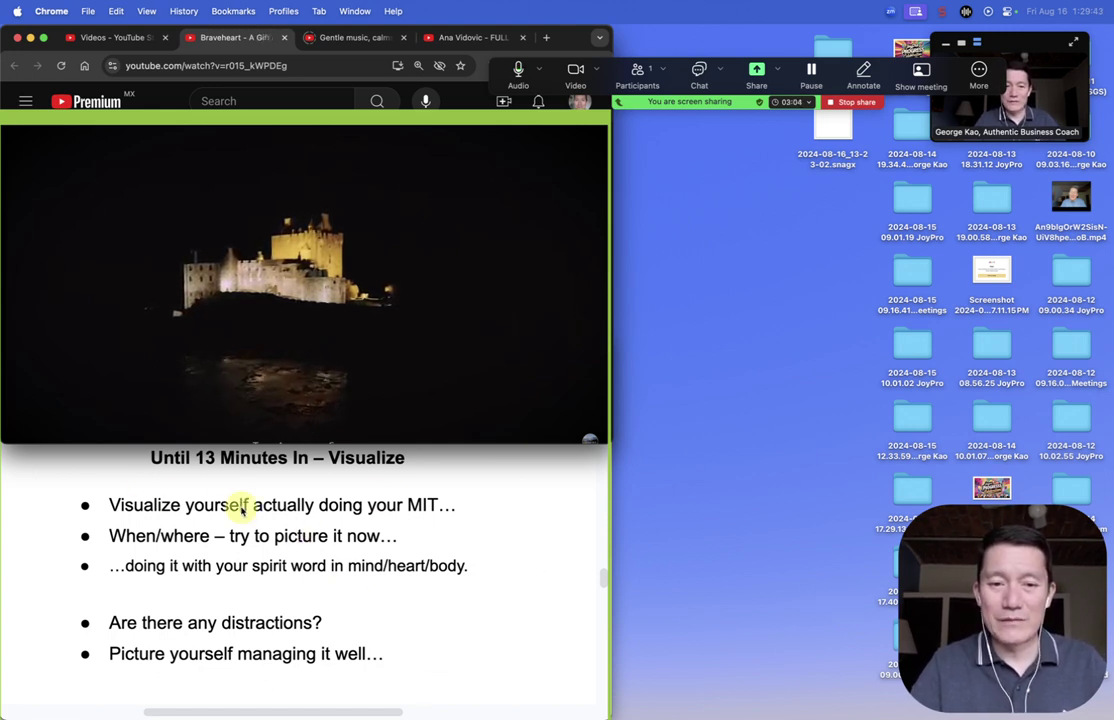
Align the document's "Until 13 Minutes In – Visualize" section below the video, with the video window in front.
{"action": "scroll", "coordinate": [446, 515], "scroll_direction": "up", "scroll_amount": 1}
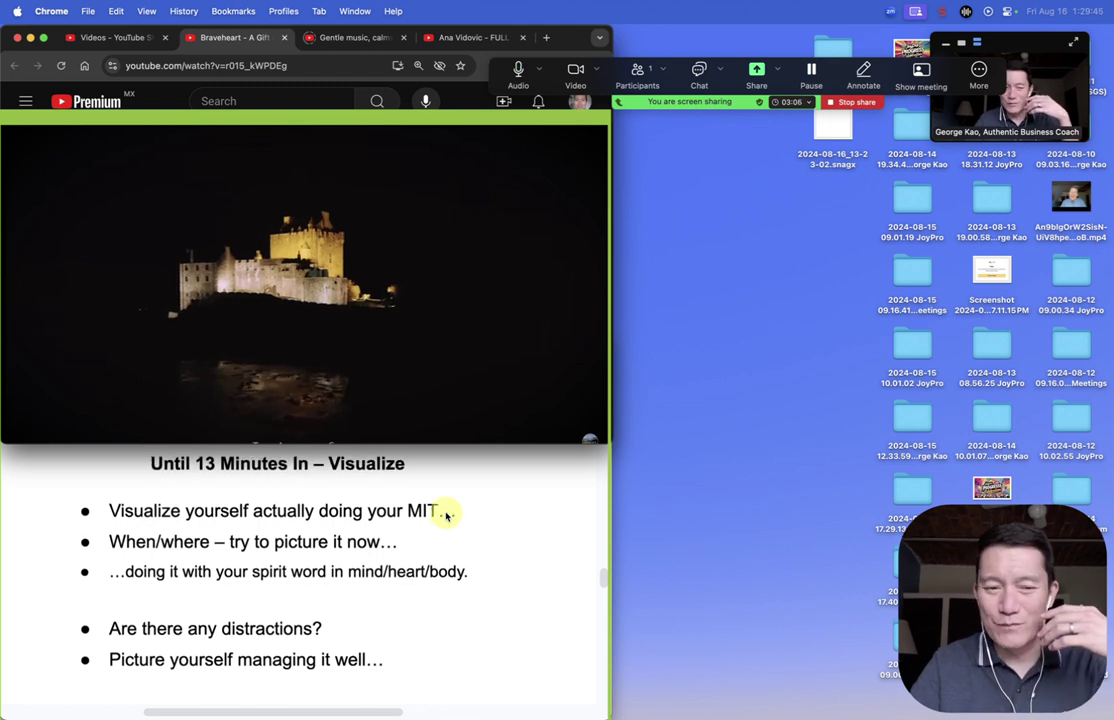
{"action": "scroll", "coordinate": [380, 526], "scroll_direction": "up", "scroll_amount": 1}
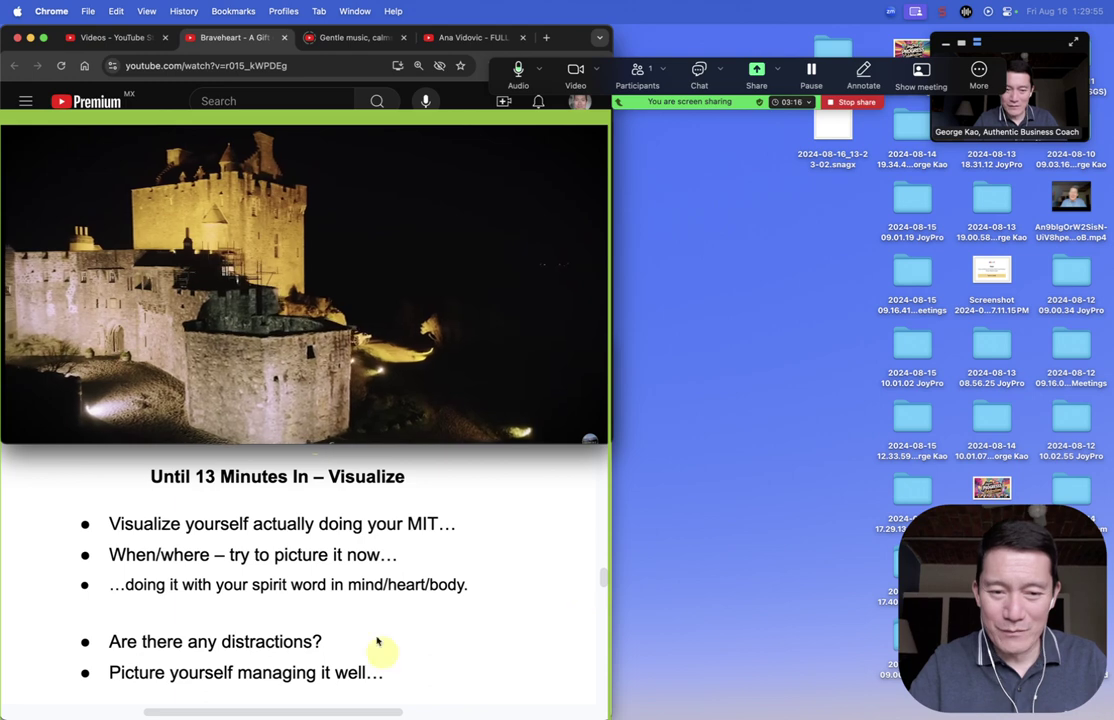
{"action": "left_click", "coordinate": [390, 524]}
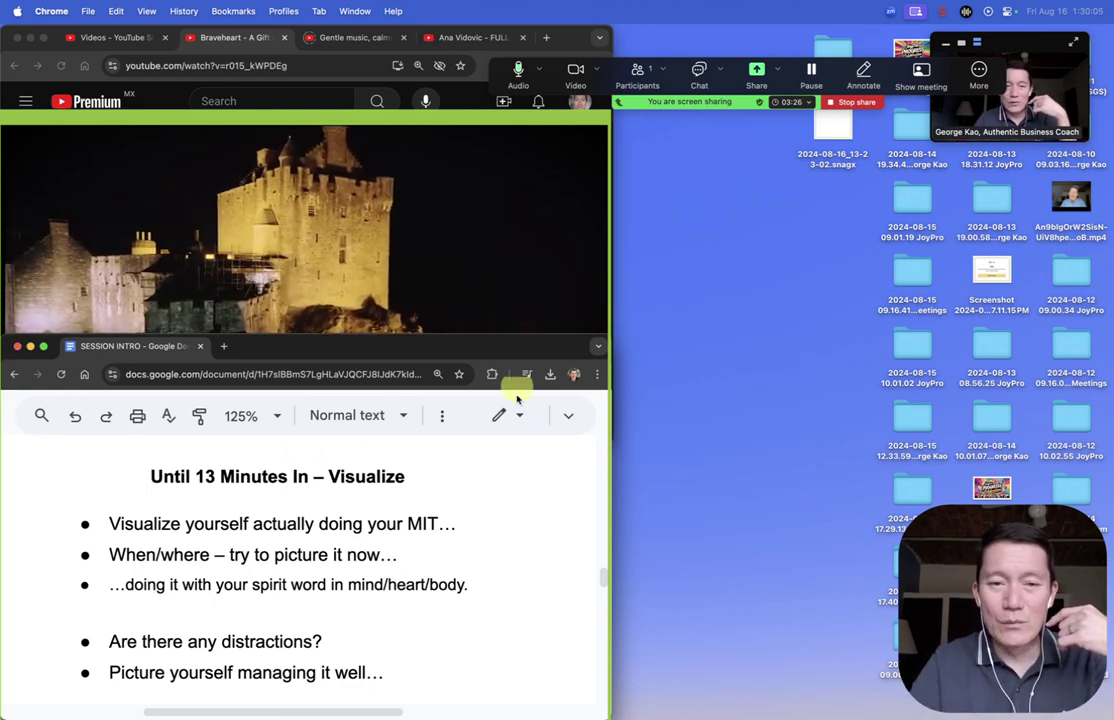
{"action": "left_click", "coordinate": [346, 231]}
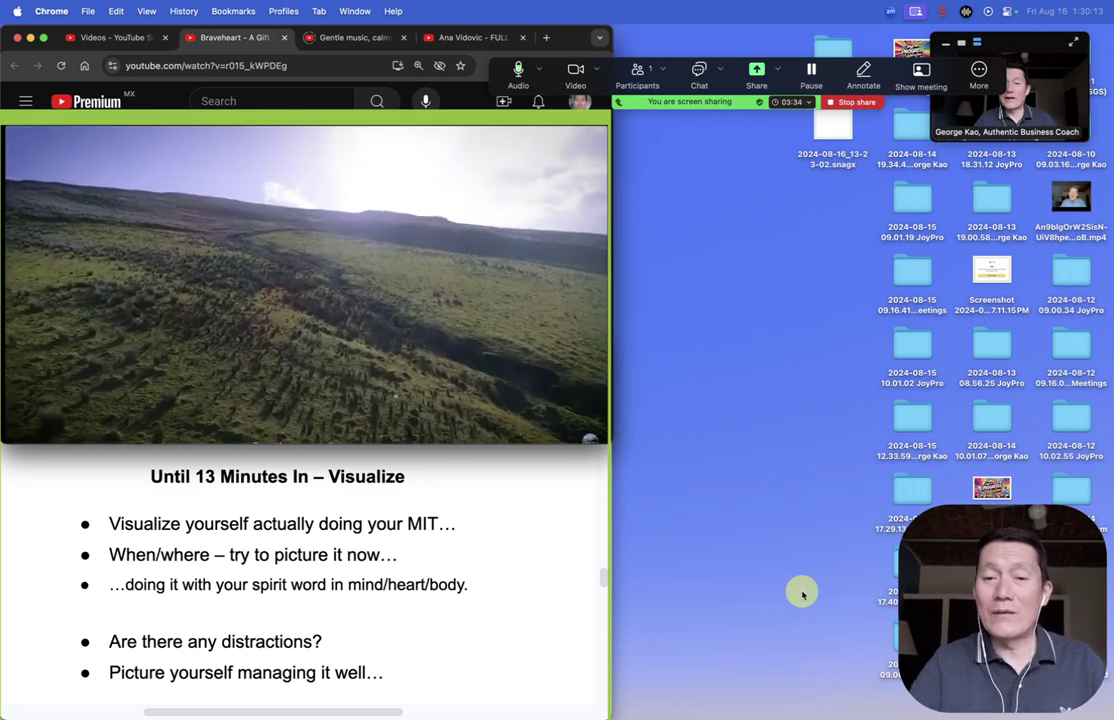
Restore the minimized JoyPro browser window and create a new Google Docs document there using doc.new.
{"action": "mouse_move", "coordinate": [638, 712]}
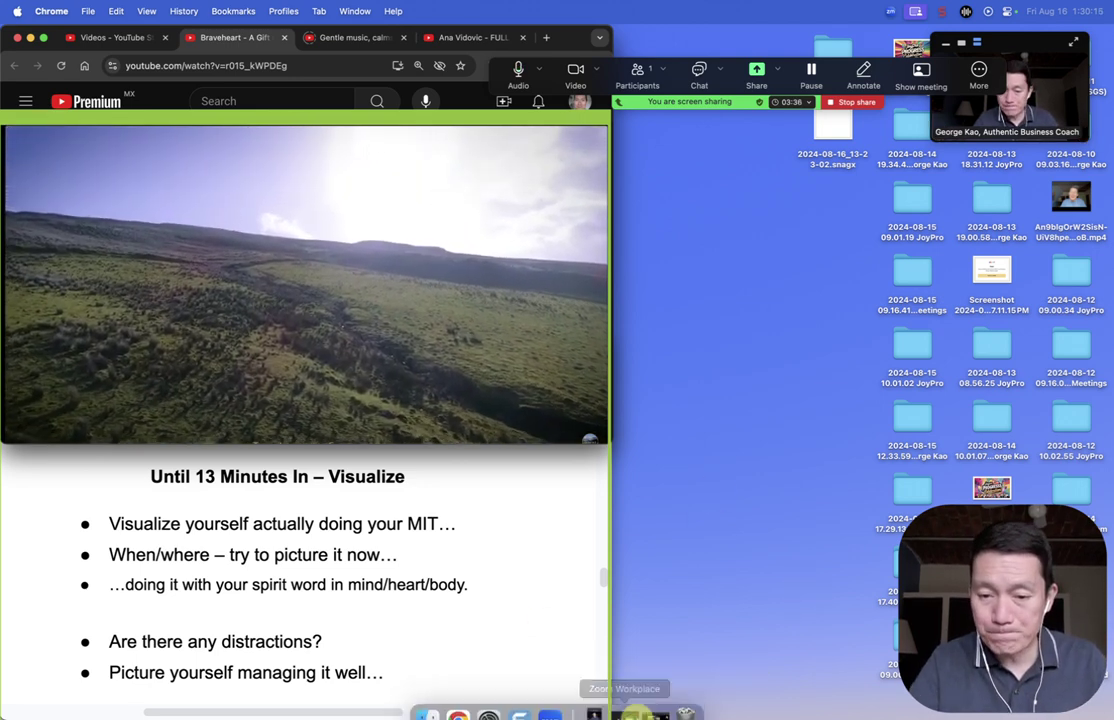
{"action": "left_click", "coordinate": [660, 699]}
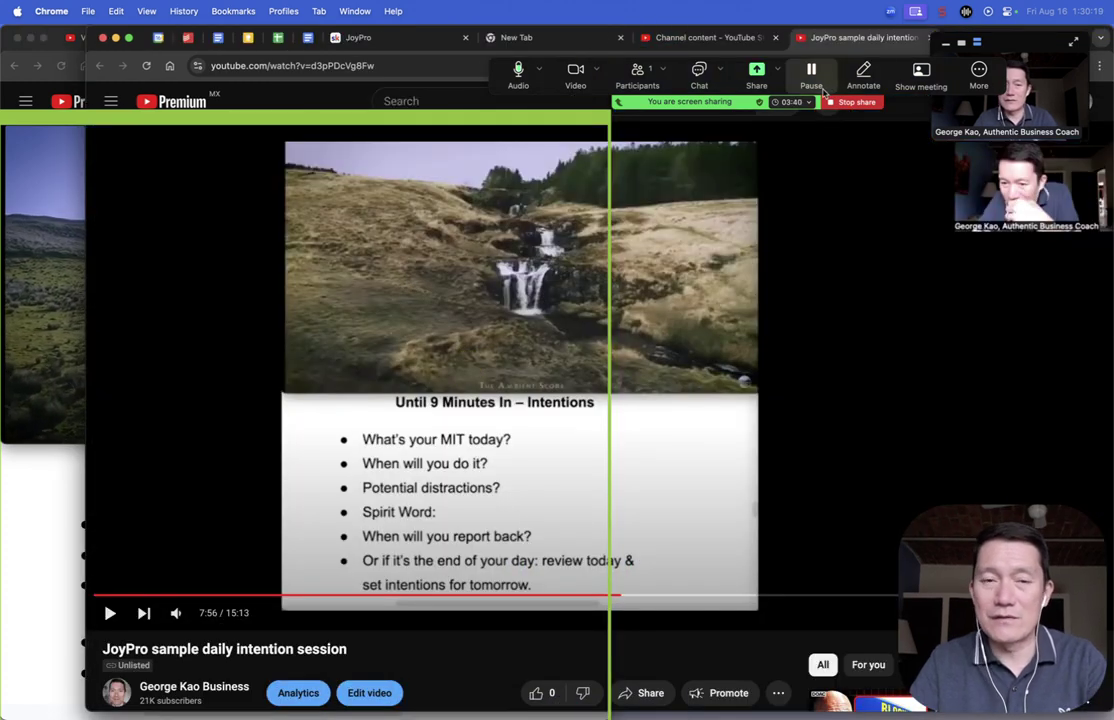
{"action": "key", "text": "super+t"}
{"action": "type", "text": "doc.new"}
{"action": "key", "text": "Return"}
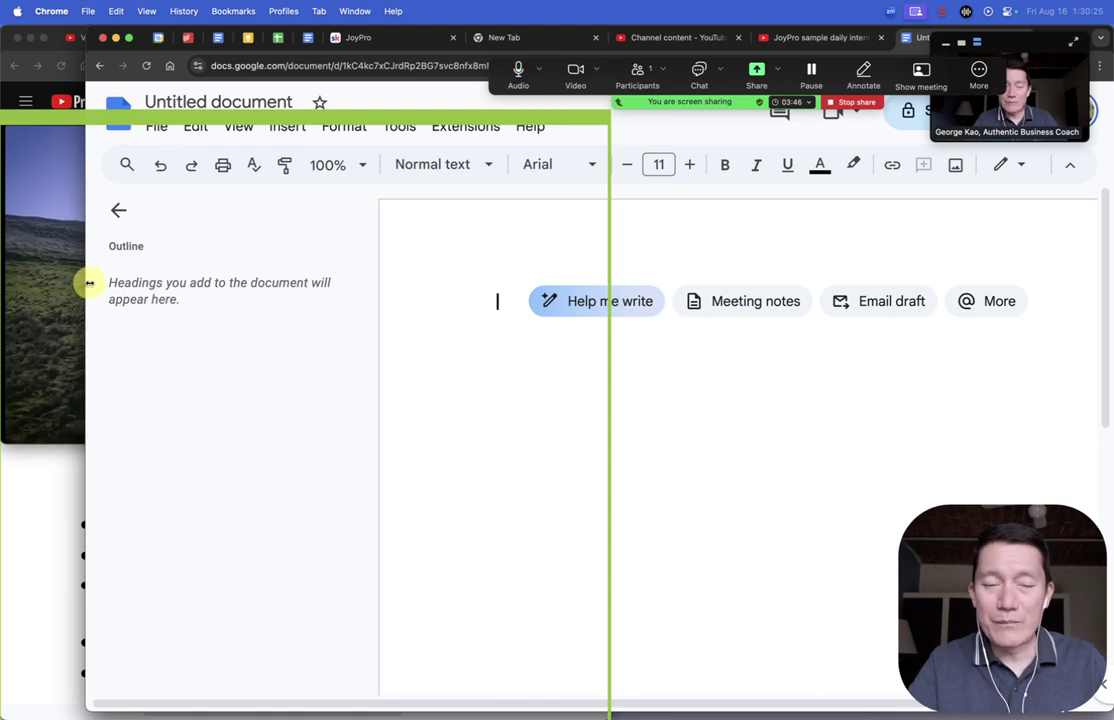
Narrow the new document's window to sit beside the share frame and move the Zoom controls and video thumbnail off it.
{"action": "left_click_drag", "start_coordinate": [89, 283], "coordinate": [617, 298]}
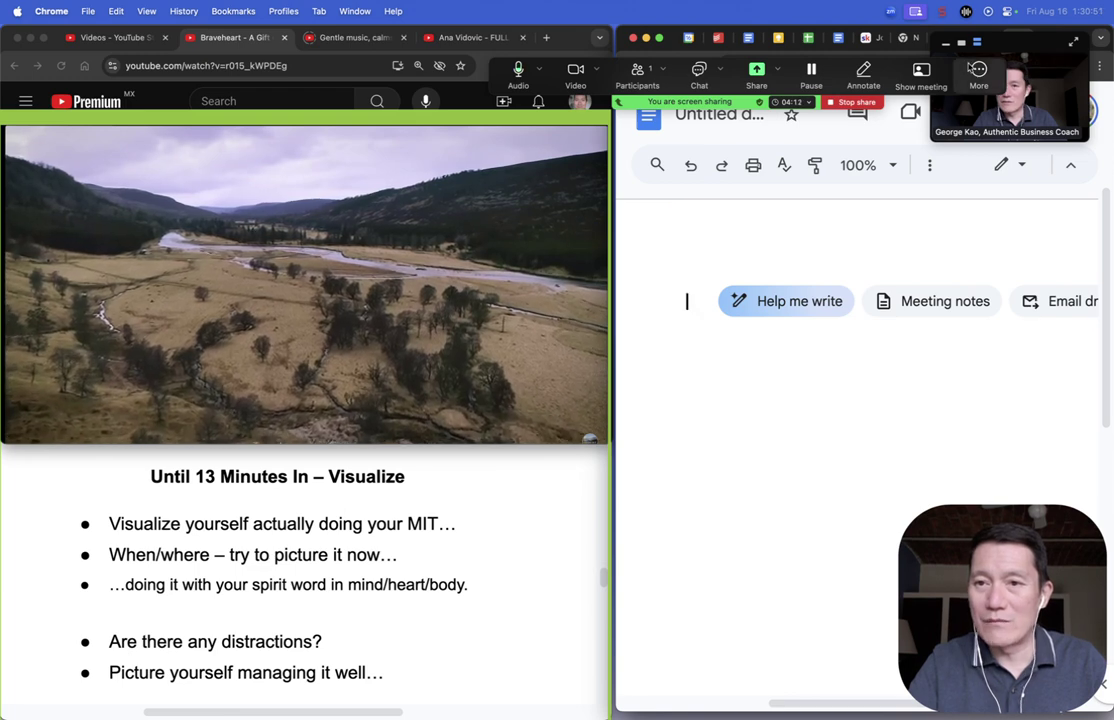
{"action": "left_click_drag", "start_coordinate": [1030, 56], "coordinate": [715, 150]}
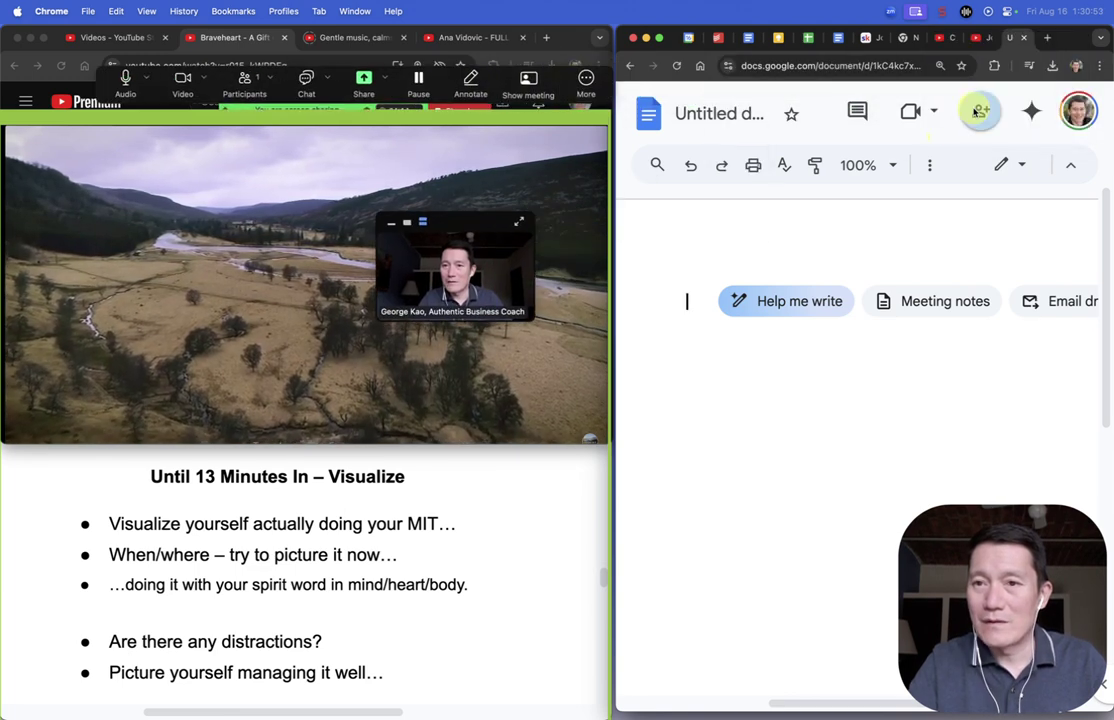
Show the JoyPro sample session video in a window widened across the screen and move the Zoom thumbnail outside the share frame.
{"action": "left_click", "coordinate": [977, 42]}
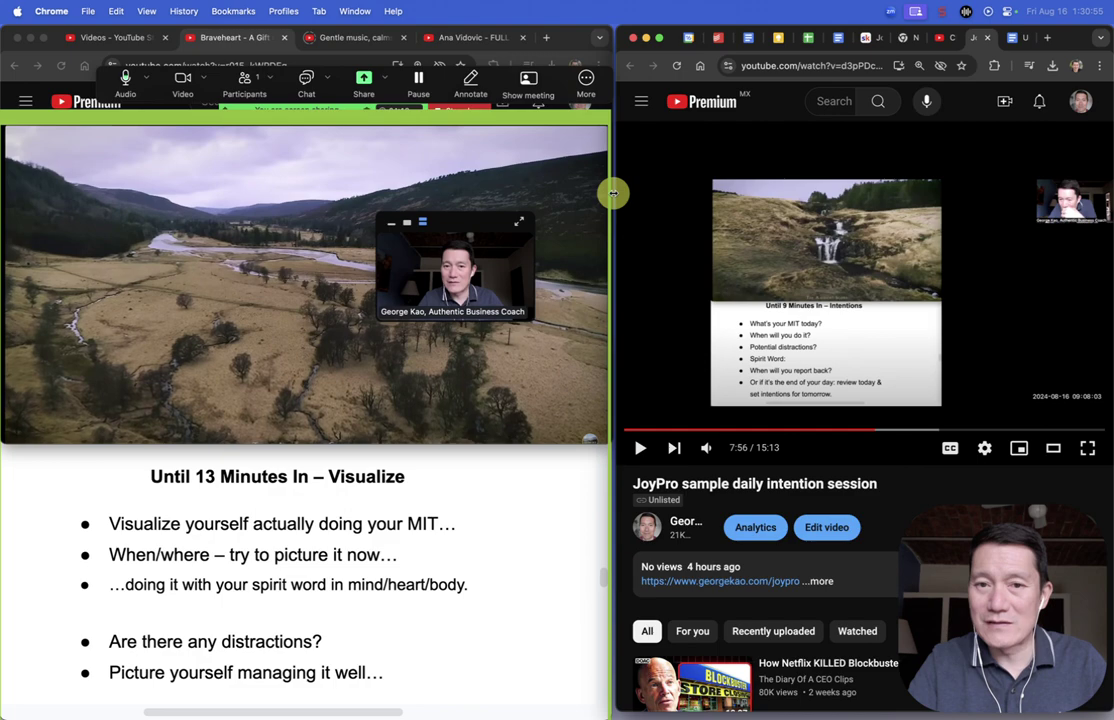
{"action": "left_click_drag", "start_coordinate": [614, 191], "coordinate": [170, 222]}
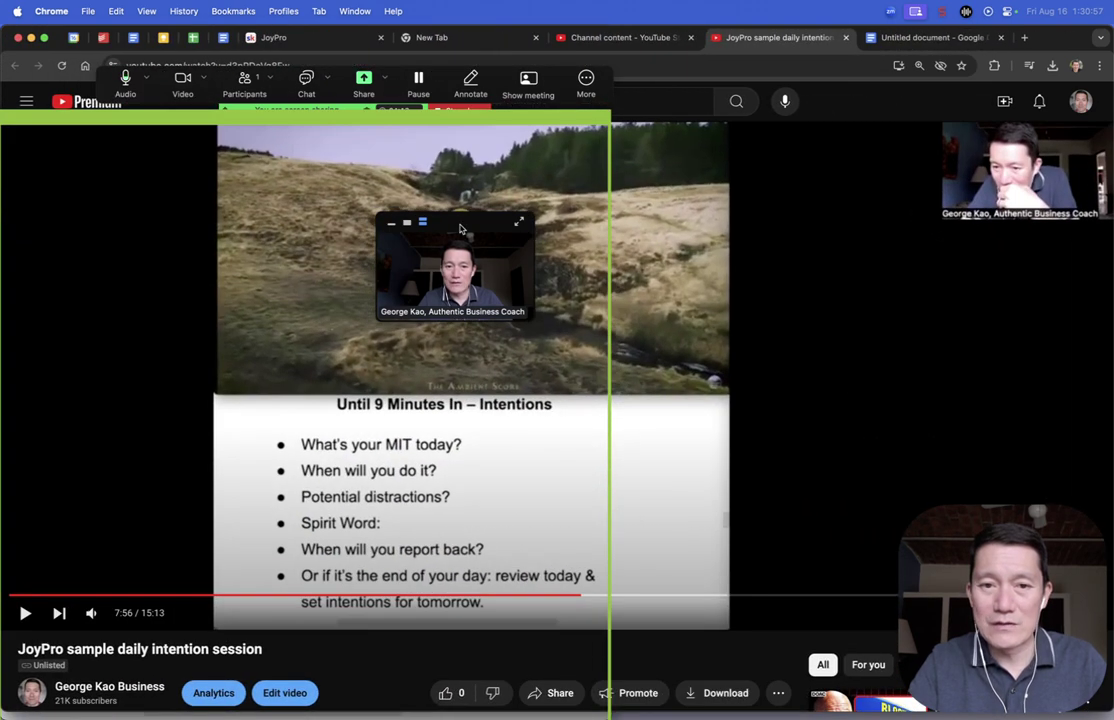
{"action": "left_click_drag", "start_coordinate": [461, 229], "coordinate": [940, 252]}
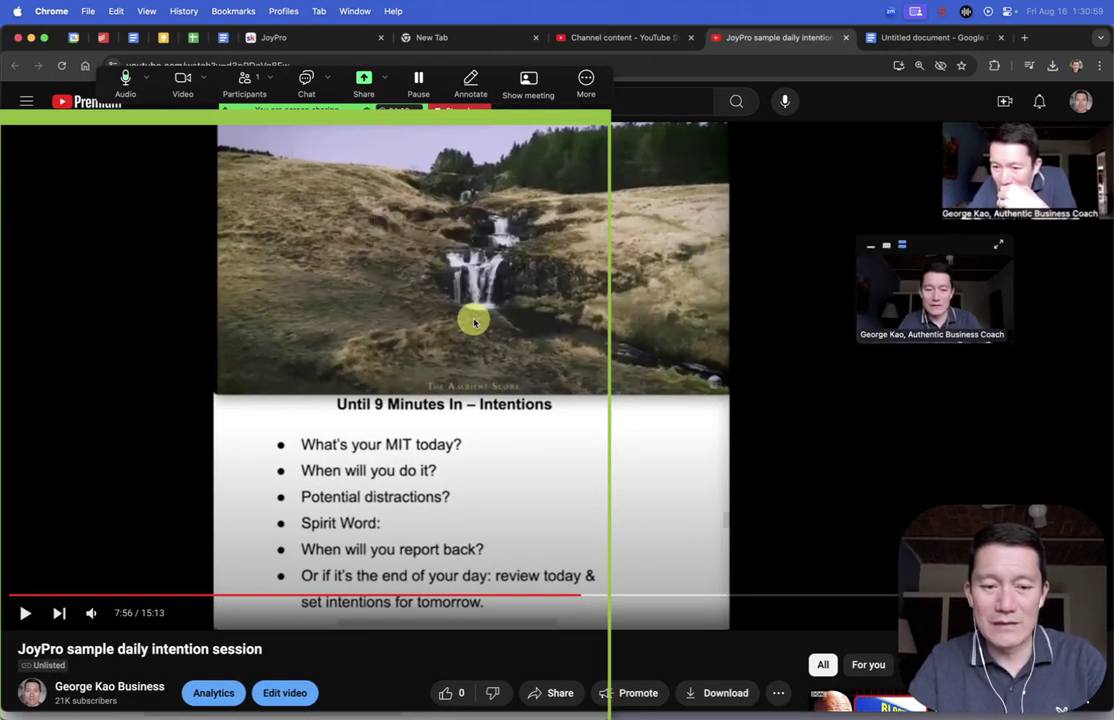
Bring the Braveheart video window to the front over the sample session window.
{"action": "key", "text": "ctrl+Up"}
{"action": "left_click", "coordinate": [330, 220]}
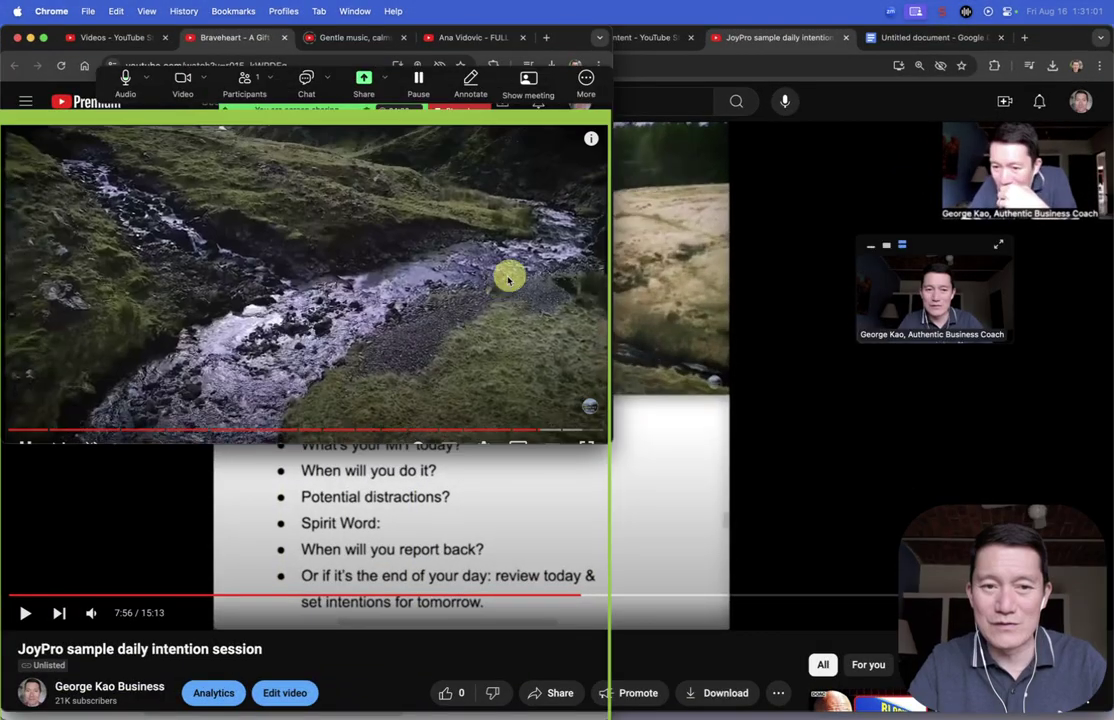
Stop the screen share and end the Zoom meeting for all participants.
{"action": "left_click", "coordinate": [458, 110]}
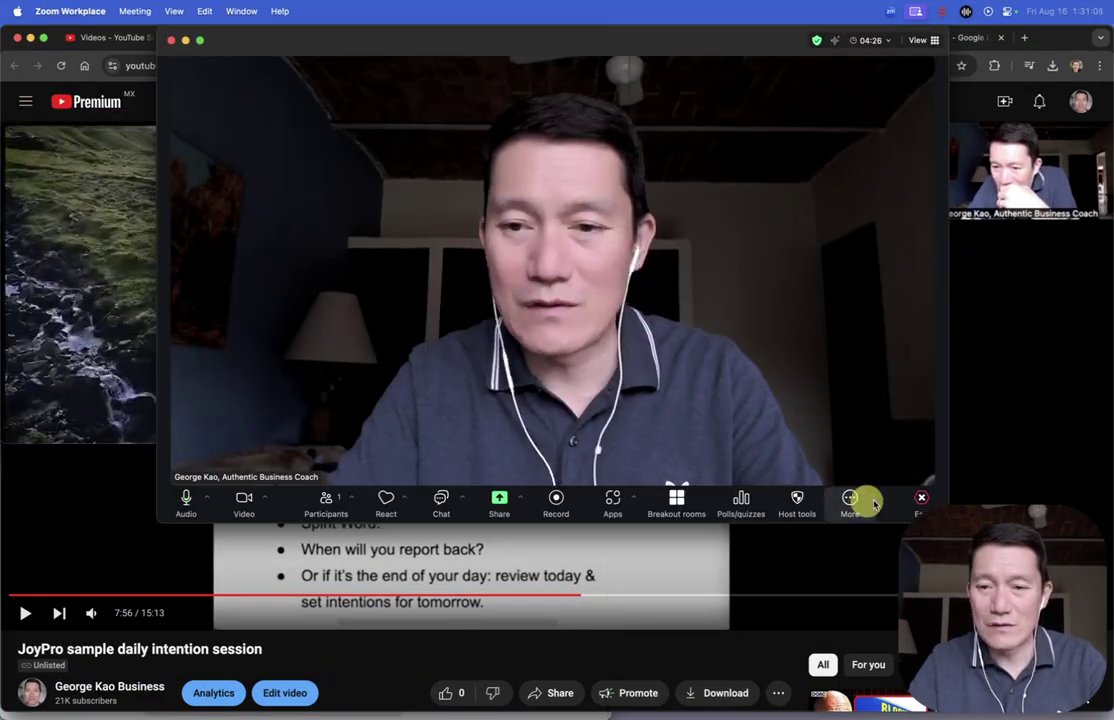
{"action": "left_click", "coordinate": [916, 500]}
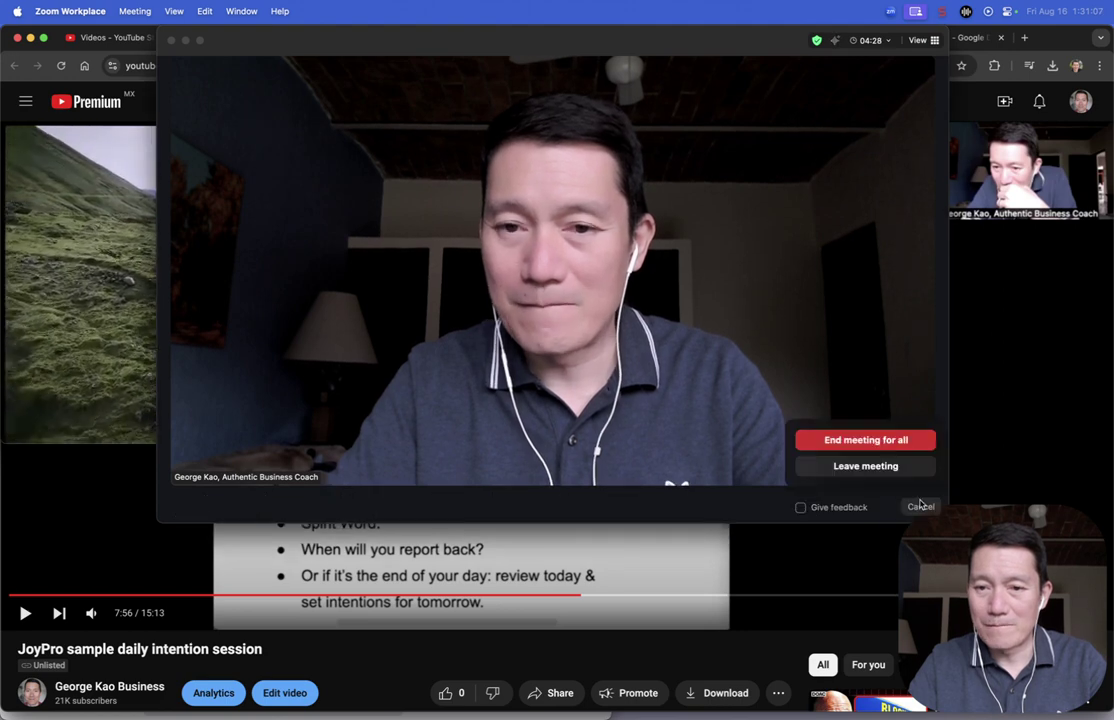
{"action": "left_click", "coordinate": [832, 441]}
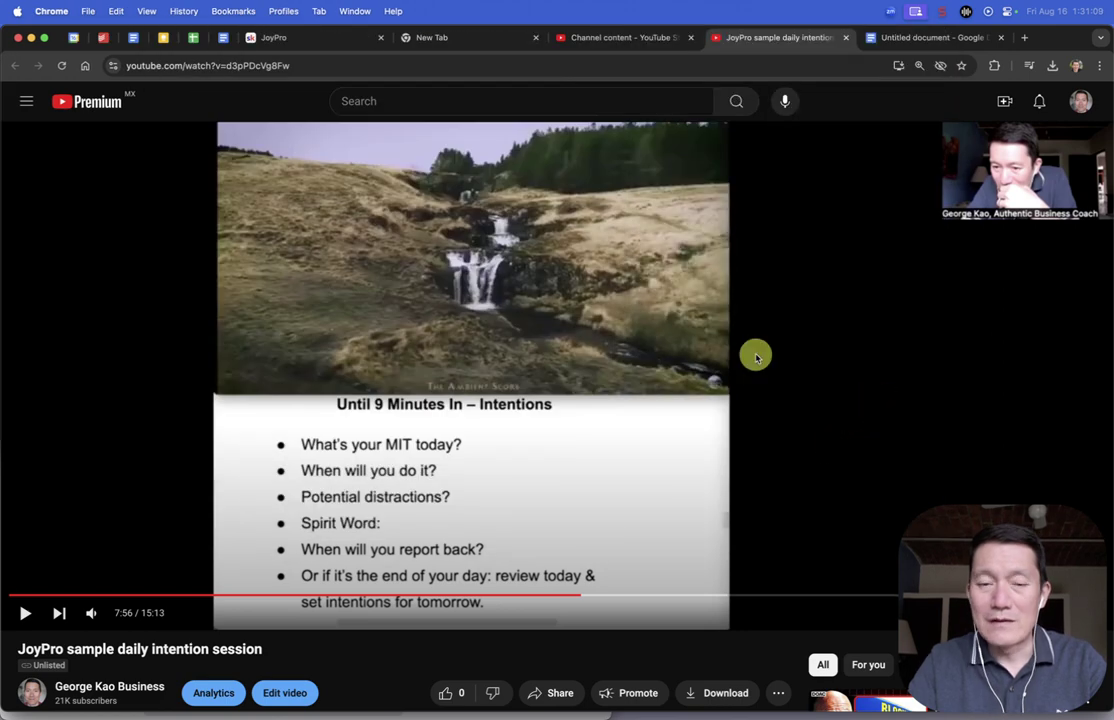
Play a part of the JoyPro sample session video and narrow its window to sit beside the Braveheart video and script windows.
{"action": "left_click", "coordinate": [719, 349]}
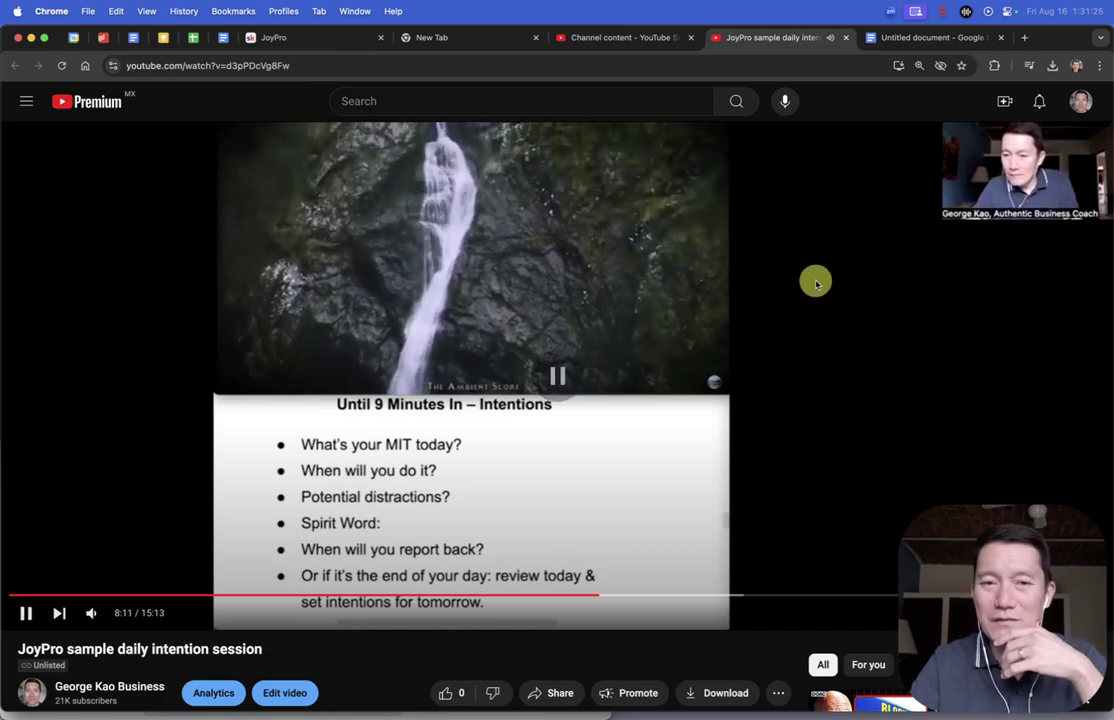
{"action": "left_click_drag", "start_coordinate": [5, 436], "coordinate": [643, 436]}
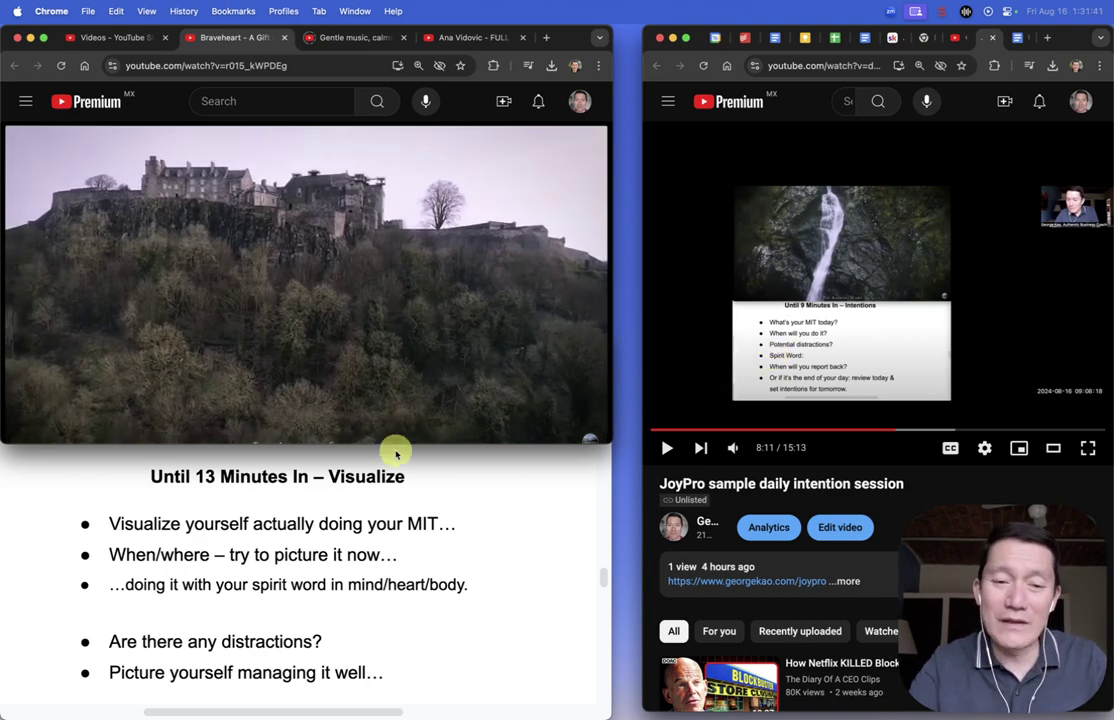
Bring the session script forward, position it at the bullets under "Until 13 Minutes In – Visualize", and layer the Braveheart video window over its toolbar.
{"action": "left_click", "coordinate": [477, 520]}
{"action": "scroll", "coordinate": [477, 520], "scroll_direction": "up", "scroll_amount": 5}
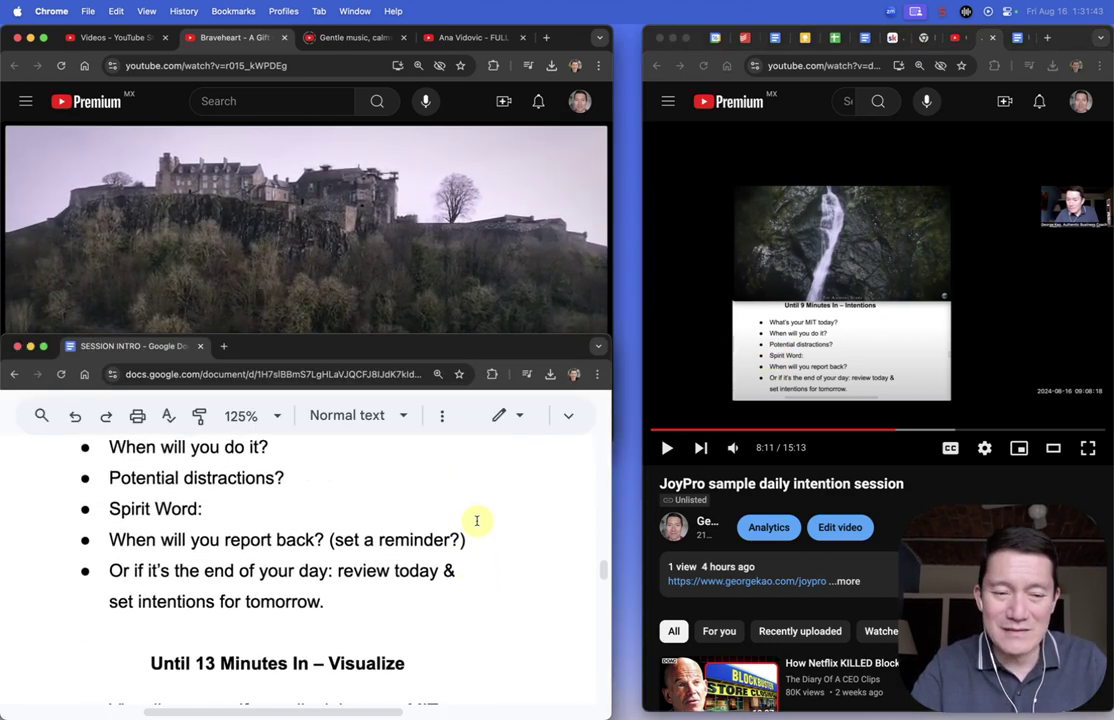
{"action": "scroll", "coordinate": [477, 520], "scroll_direction": "down", "scroll_amount": 4}
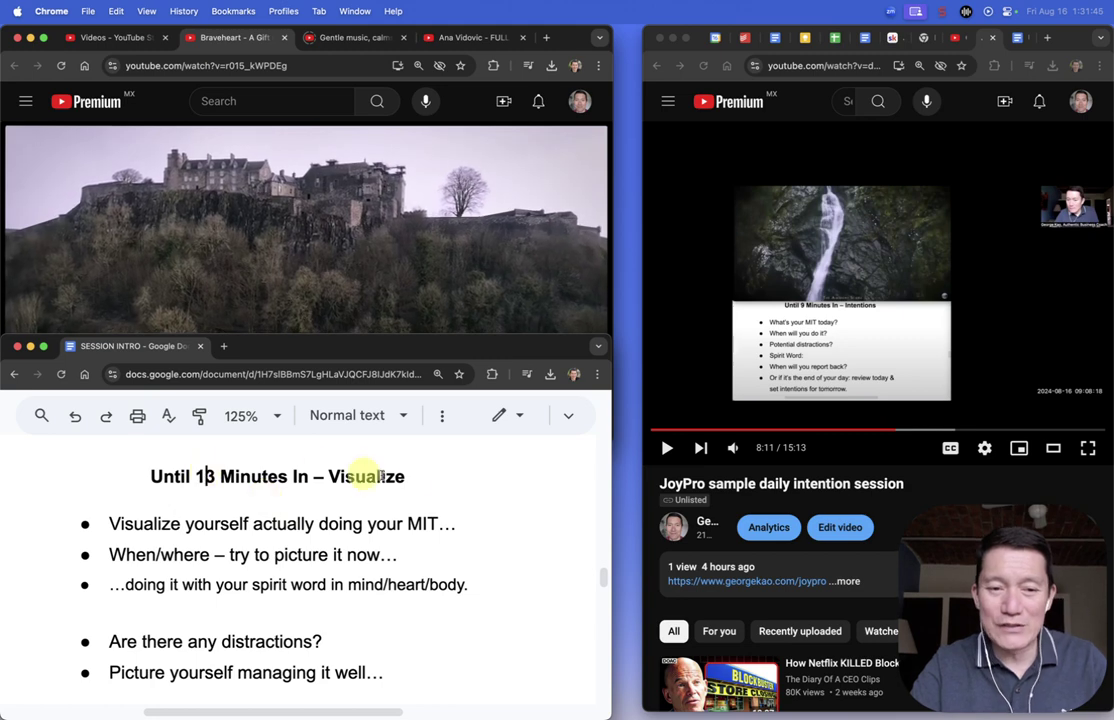
{"action": "scroll", "coordinate": [415, 477], "scroll_direction": "down", "scroll_amount": 1}
{"action": "scroll", "coordinate": [415, 477], "scroll_direction": "up", "scroll_amount": 1}
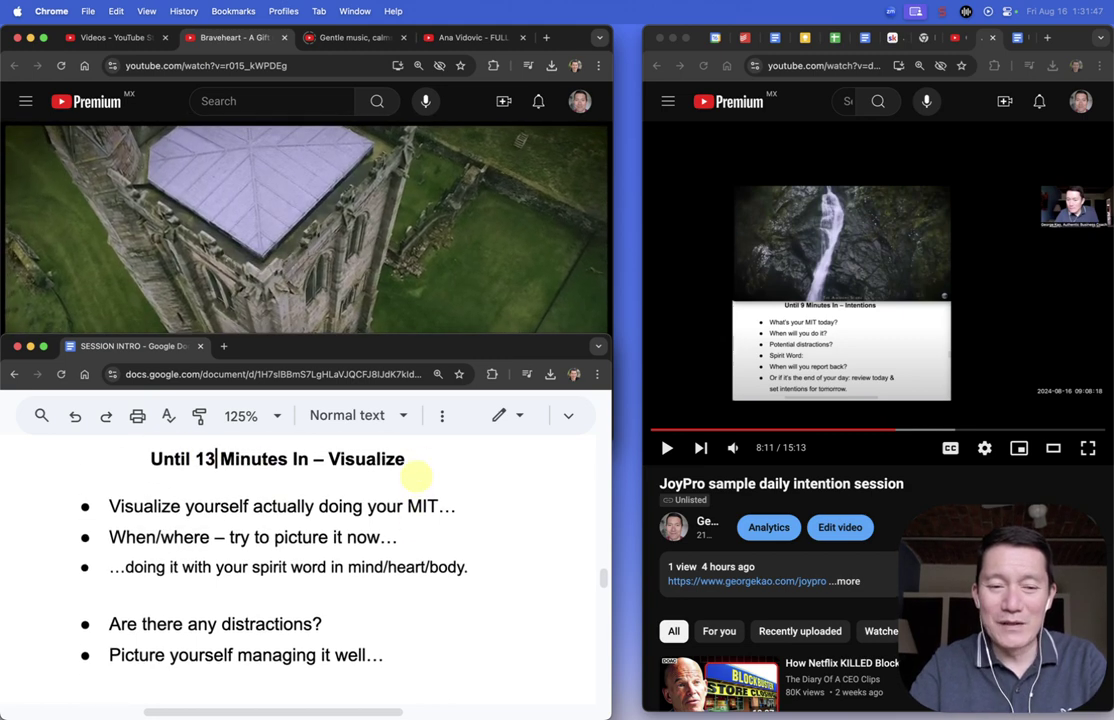
{"action": "scroll", "coordinate": [415, 477], "scroll_direction": "down", "scroll_amount": 1}
{"action": "scroll", "coordinate": [415, 477], "scroll_direction": "down", "scroll_amount": 1}
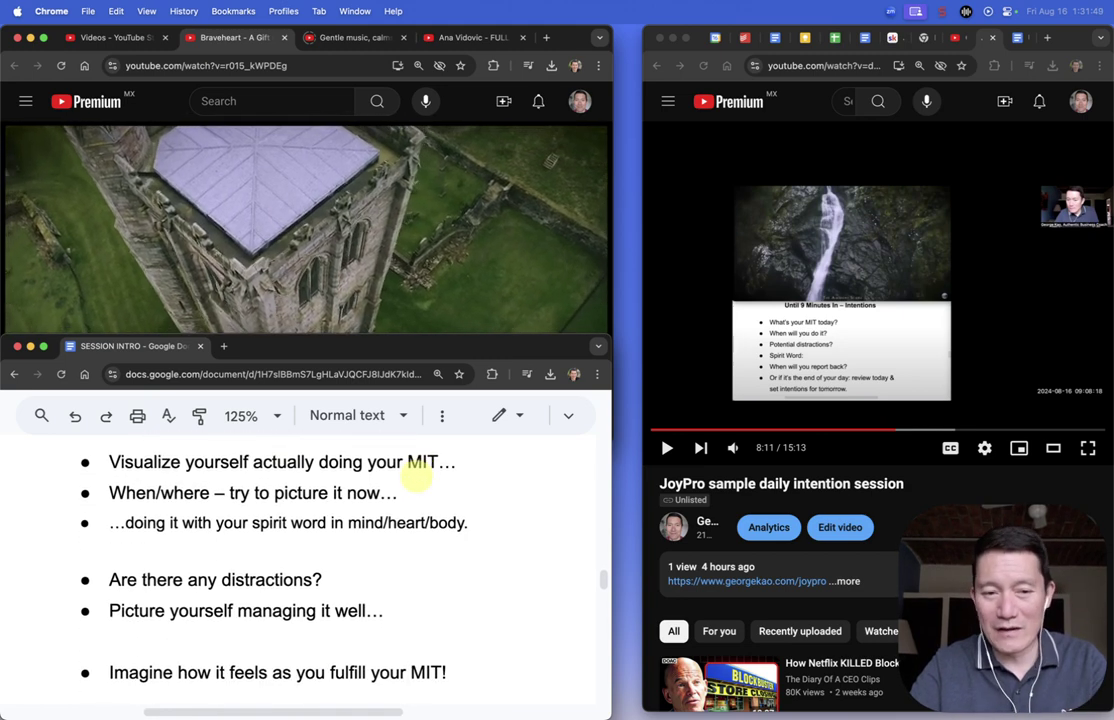
{"action": "scroll", "coordinate": [418, 472], "scroll_direction": "up", "scroll_amount": 1}
{"action": "scroll", "coordinate": [420, 452], "scroll_direction": "down", "scroll_amount": 1}
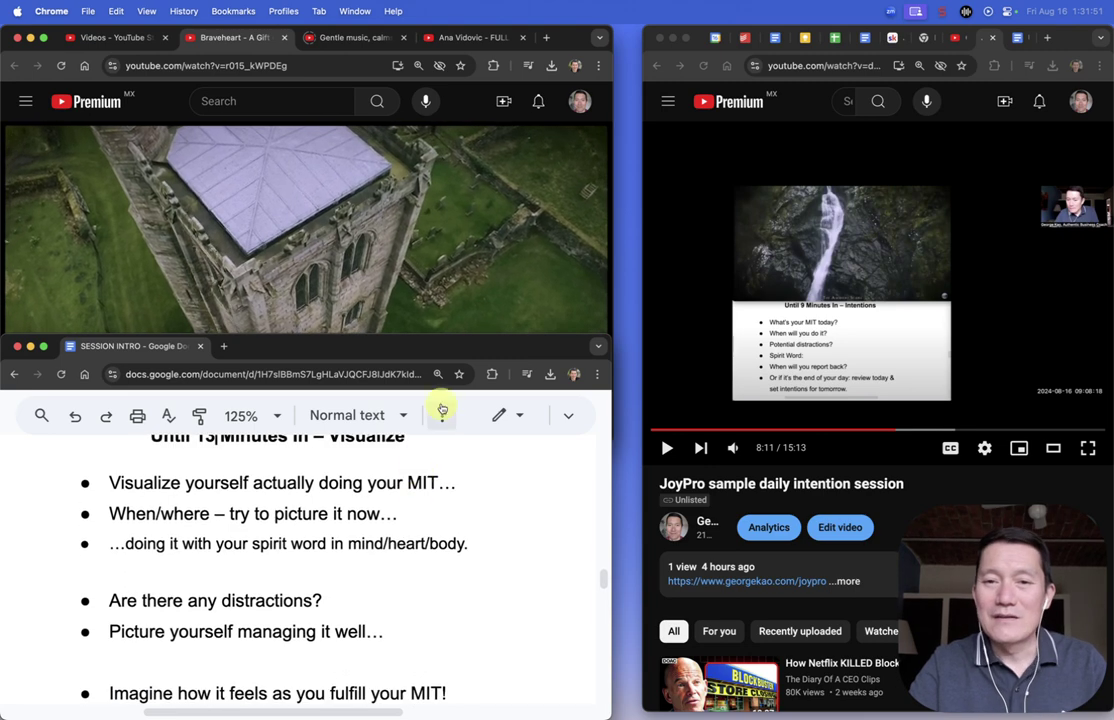
{"action": "left_click", "coordinate": [512, 268]}
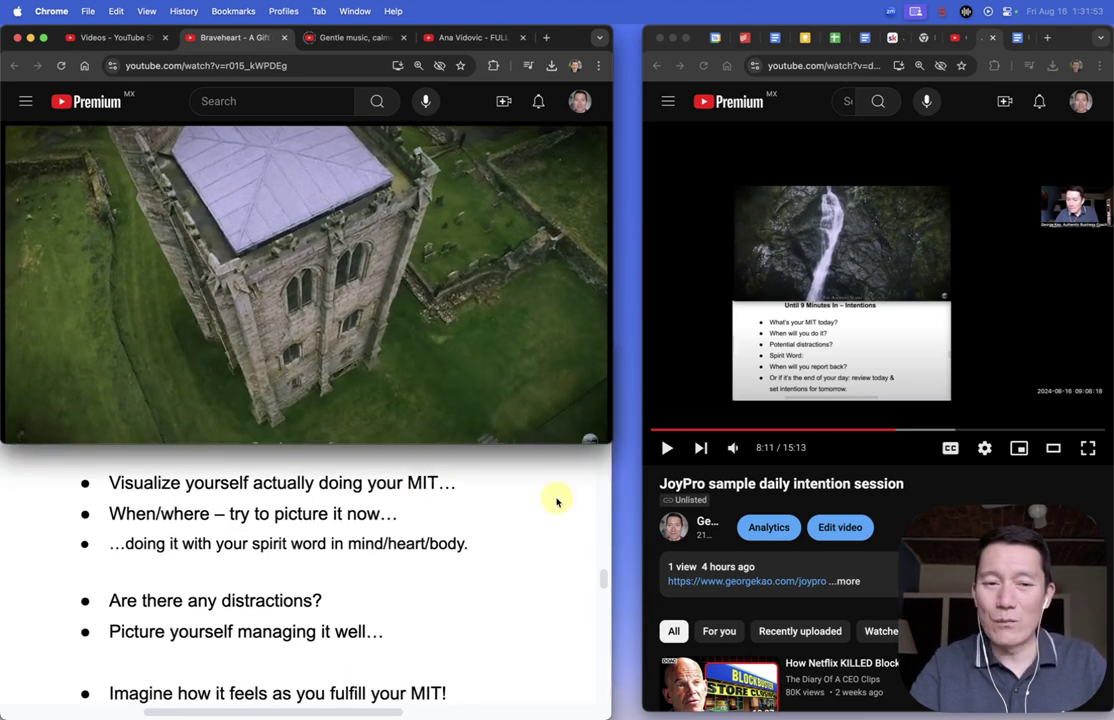